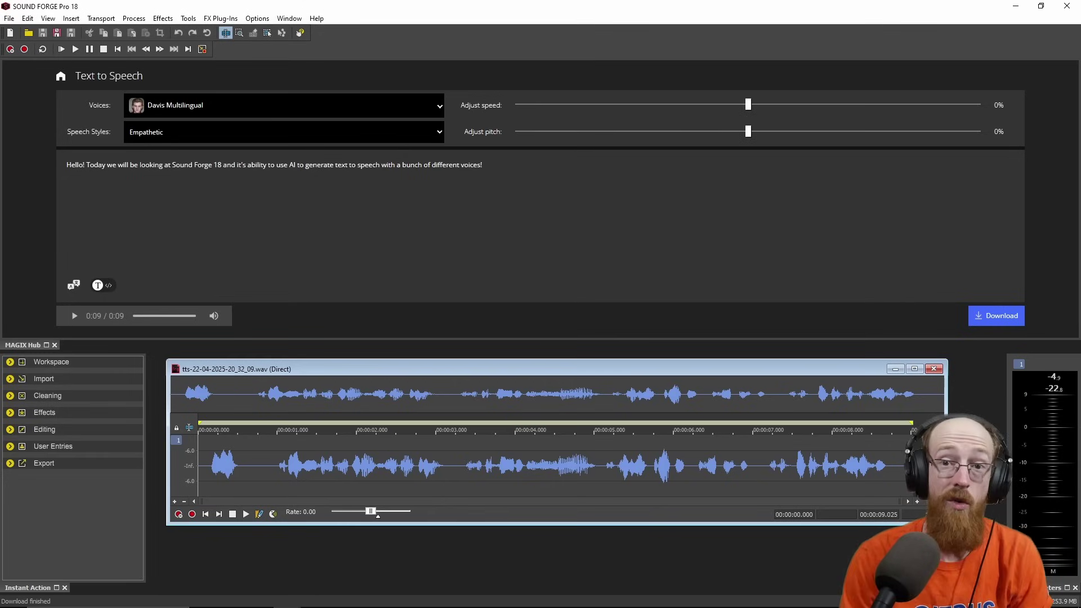
Look through the voice list, language list and translation options, then close the MAGIX Hub panel.
{"action": "left_click", "coordinate": [329, 110]}
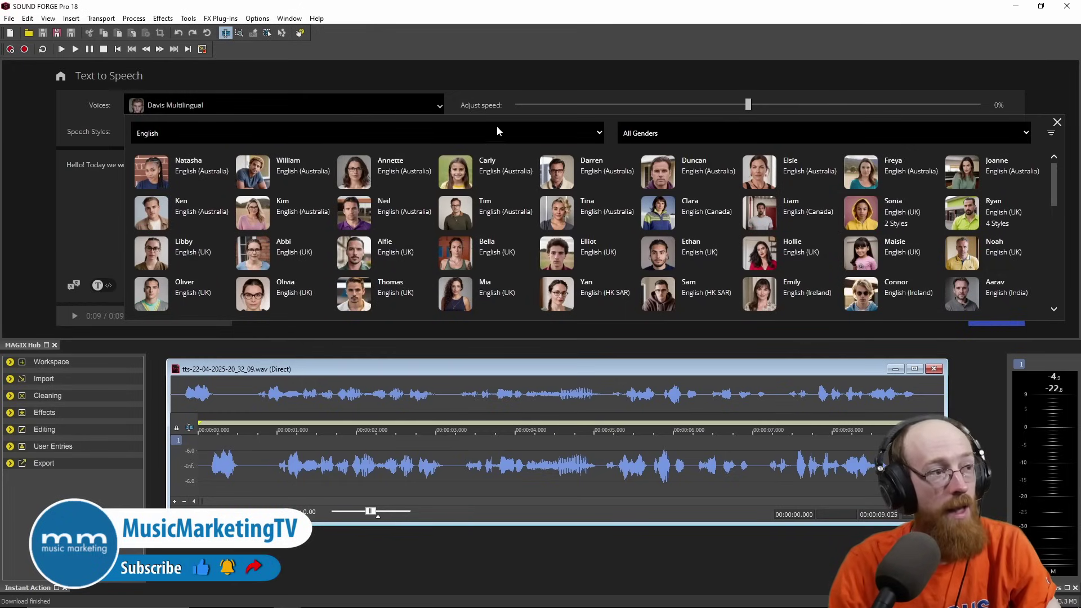
{"action": "left_click", "coordinate": [565, 136]}
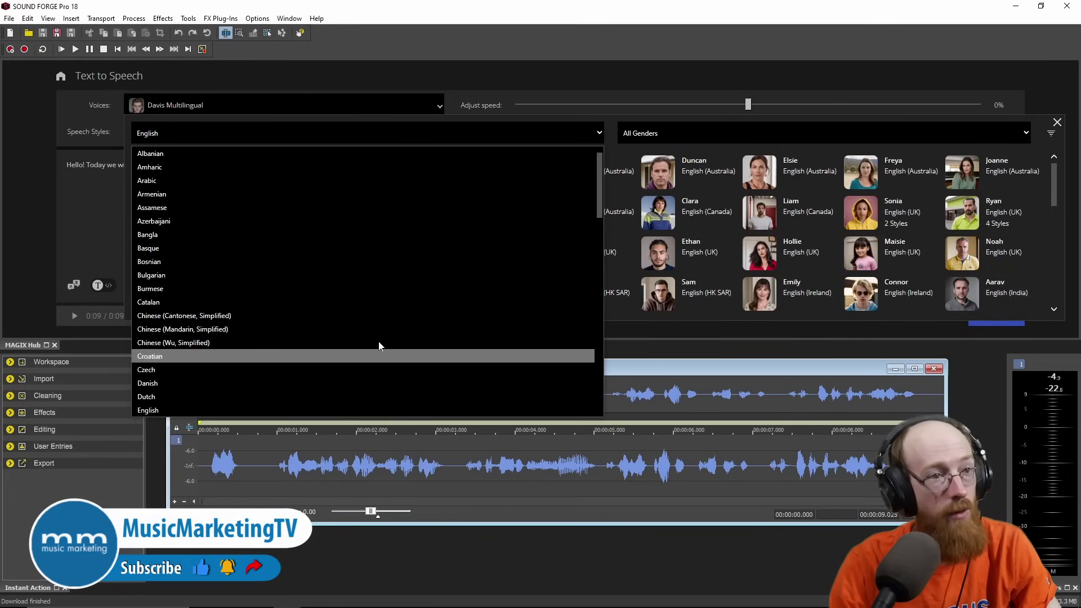
{"action": "left_click", "coordinate": [598, 132]}
{"action": "left_click", "coordinate": [1057, 122]}
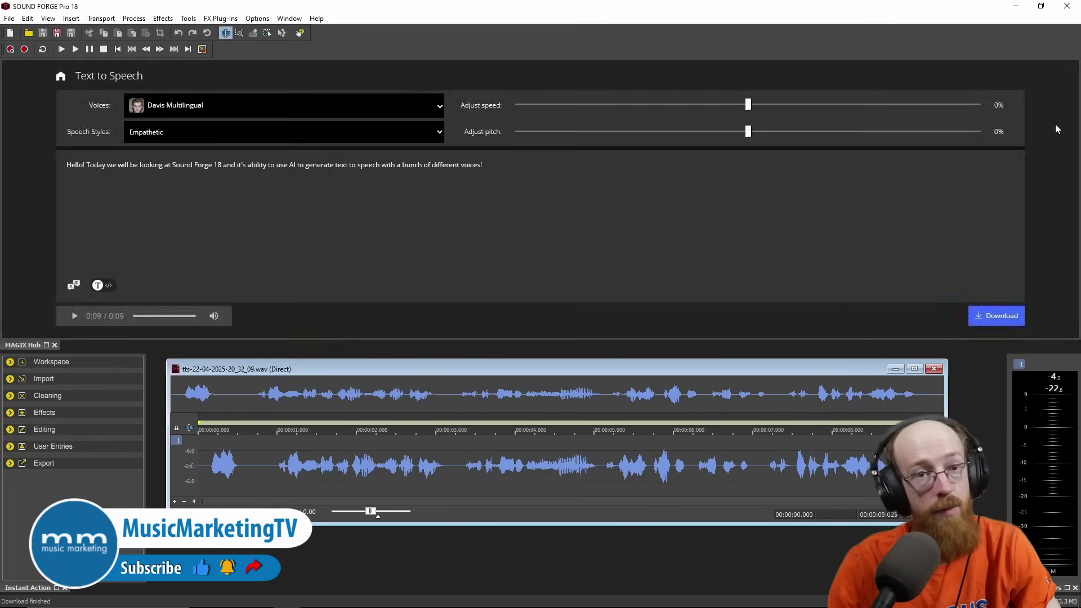
{"action": "left_click", "coordinate": [74, 287]}
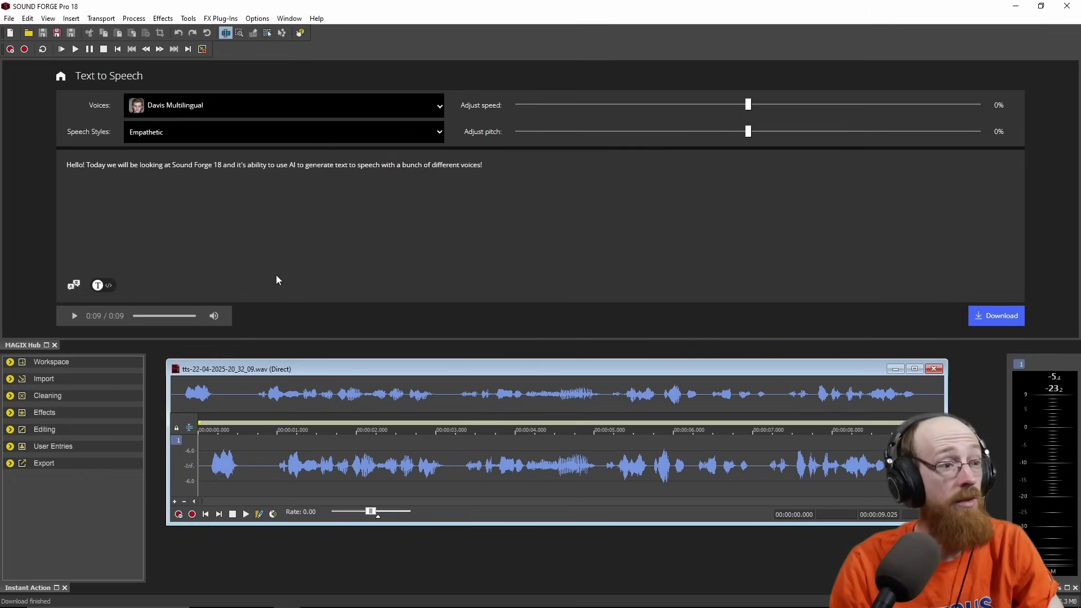
{"action": "left_click", "coordinate": [54, 345]}
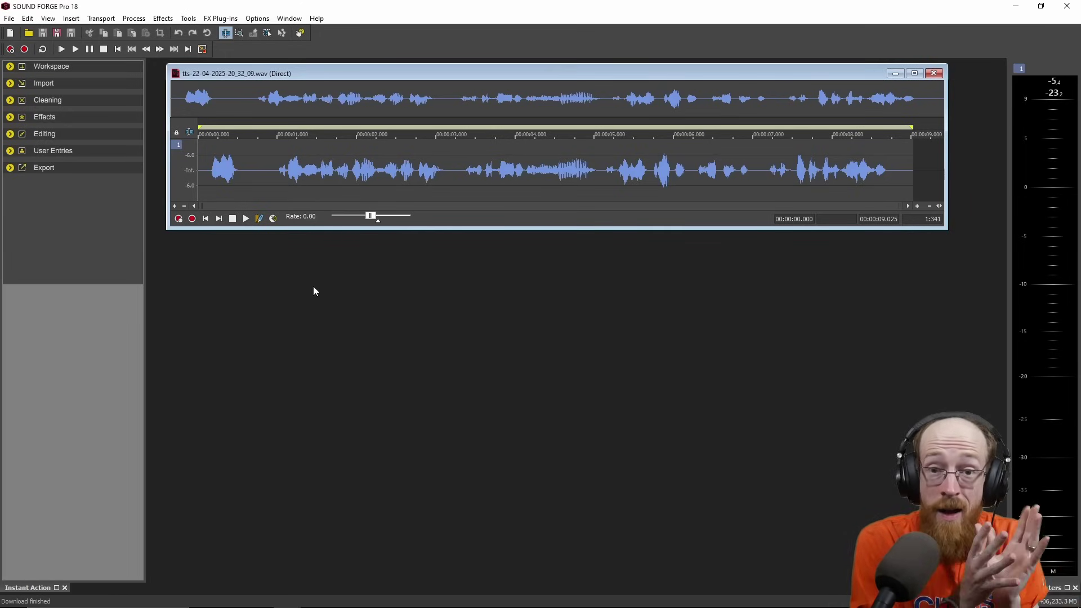
Reopen the MAGIX Hub from the View menu and go to its Text to speech page.
{"action": "left_click", "coordinate": [48, 19]}
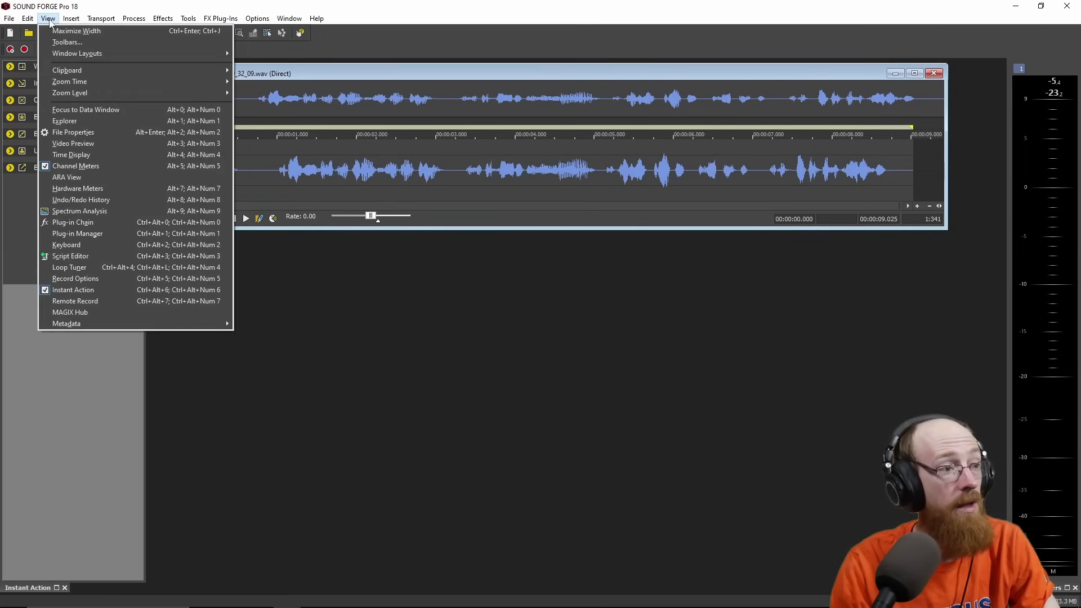
{"action": "left_click", "coordinate": [119, 313]}
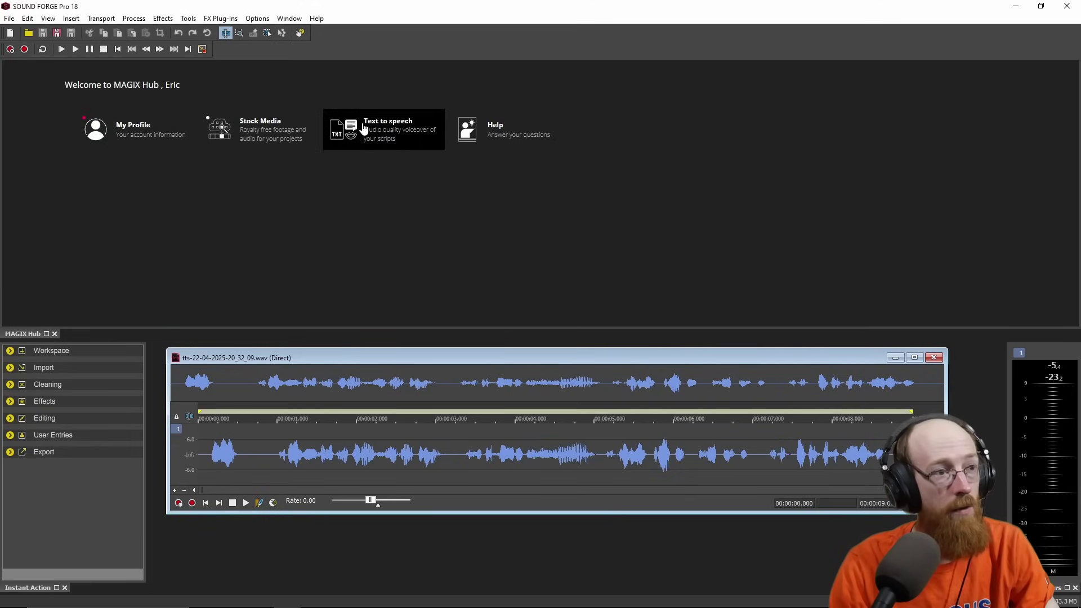
{"action": "left_click", "coordinate": [404, 140]}
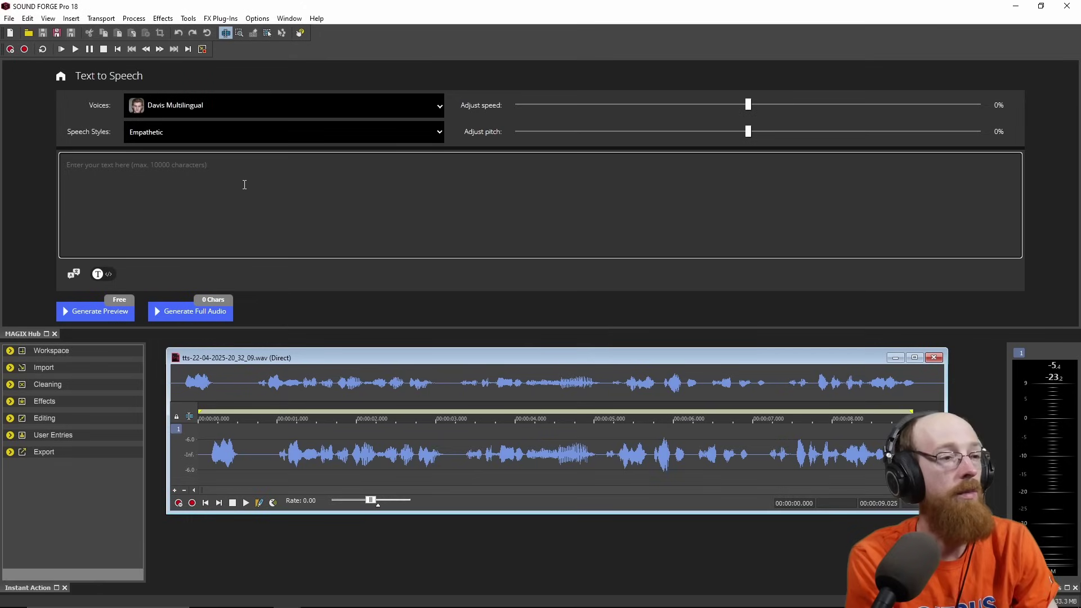
Paste 'Sound Forge now has some really cool AI voices.' into the Text to Speech box.
{"action": "type", "text": "Sound Forge now has some really cool AI voices."}
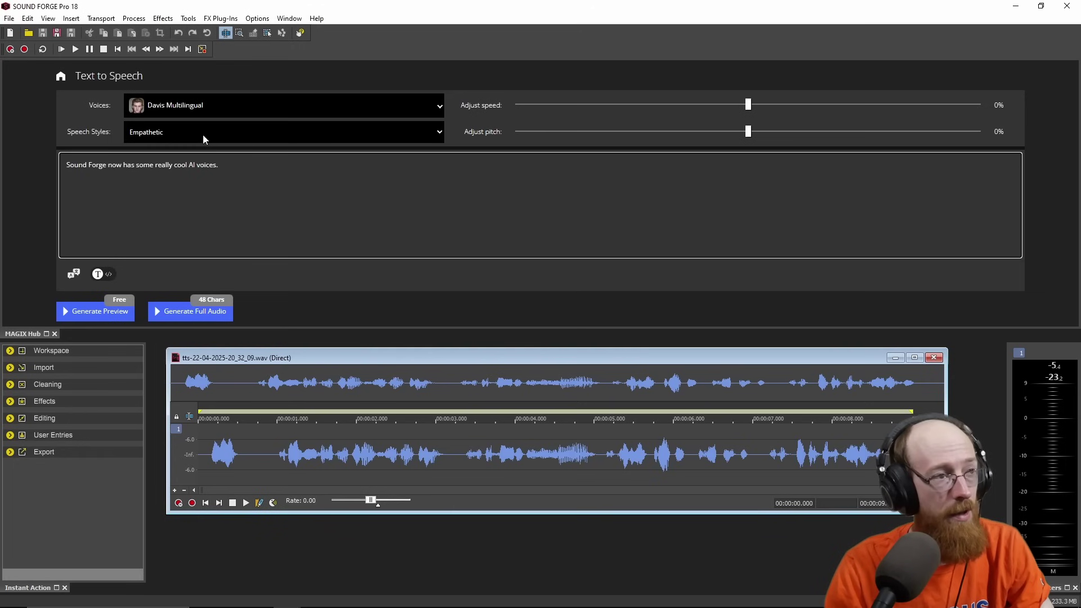
Browse voices under different language filters, settling back on English voices only.
{"action": "left_click", "coordinate": [217, 105]}
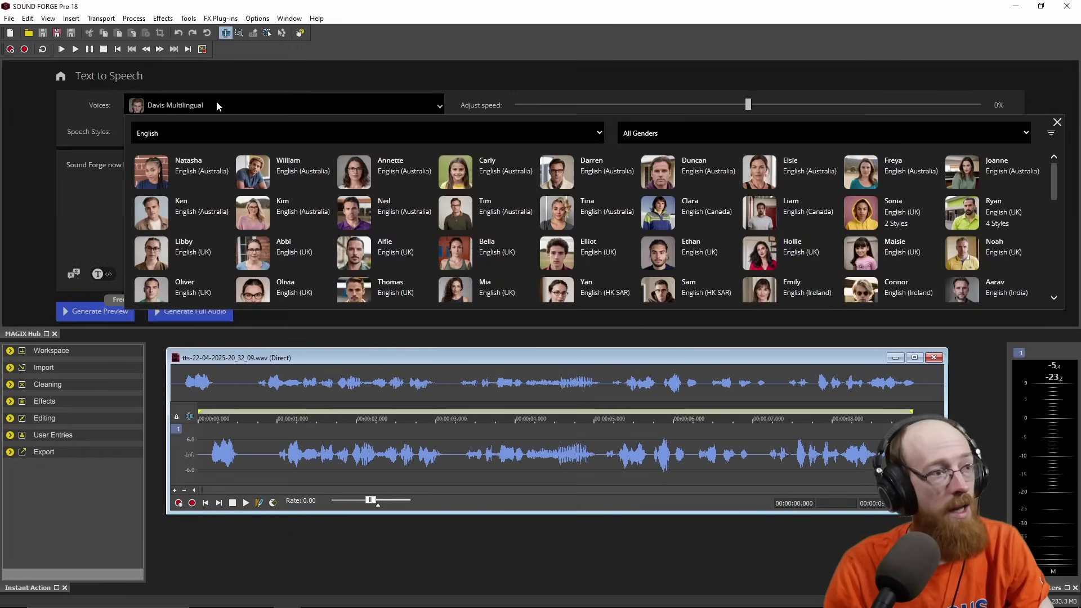
{"action": "left_click", "coordinate": [230, 134]}
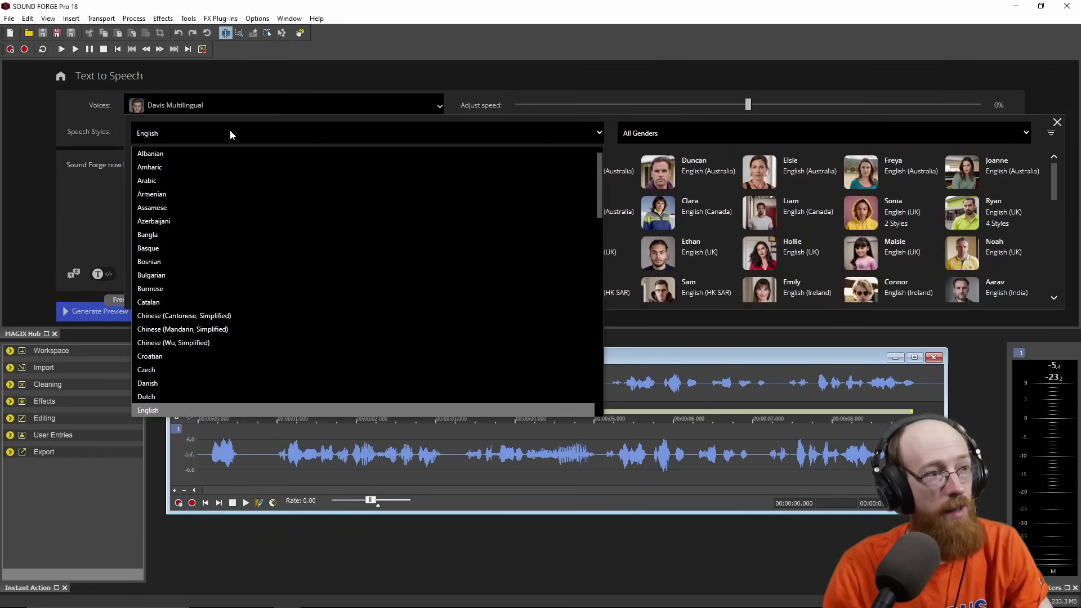
{"action": "left_click", "coordinate": [224, 137]}
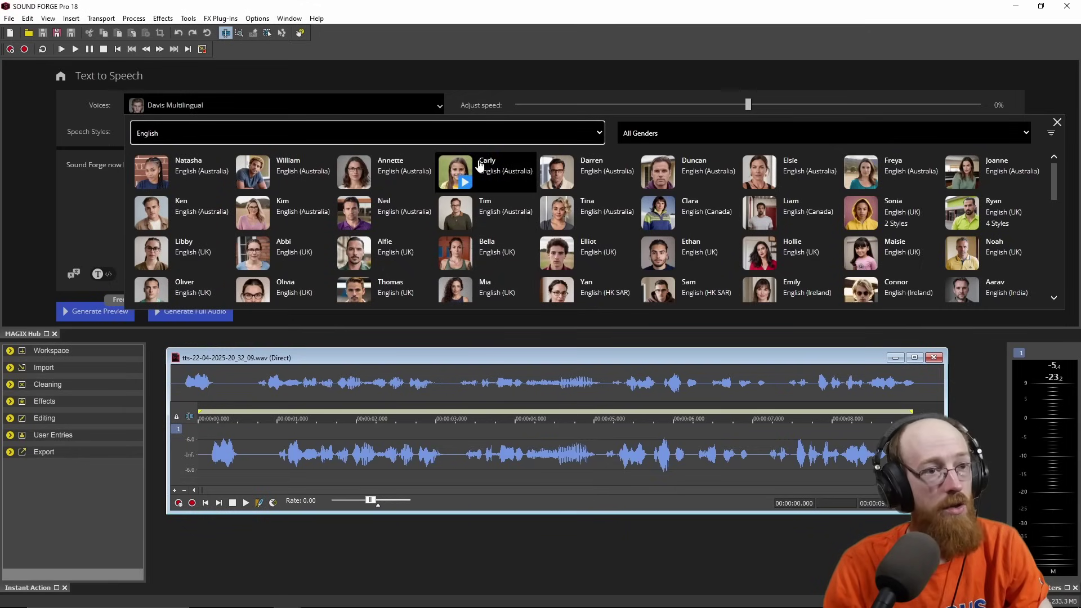
{"action": "left_click", "coordinate": [464, 134]}
{"action": "left_click", "coordinate": [257, 152]}
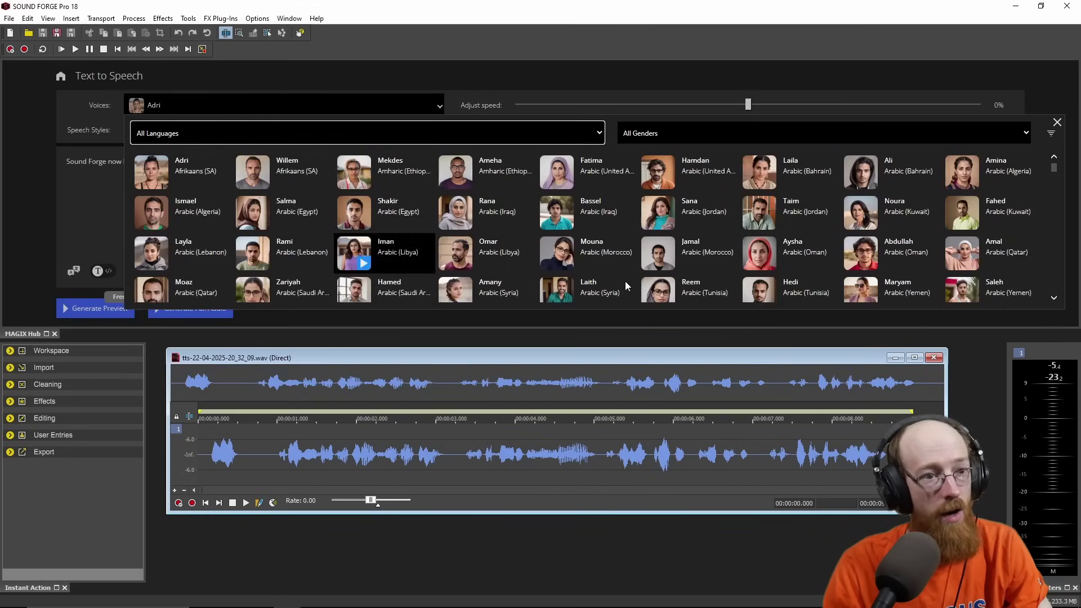
{"action": "scroll", "coordinate": [427, 231], "scroll_direction": "down", "scroll_amount": 10}
{"action": "scroll", "coordinate": [427, 231], "scroll_direction": "up", "scroll_amount": 10}
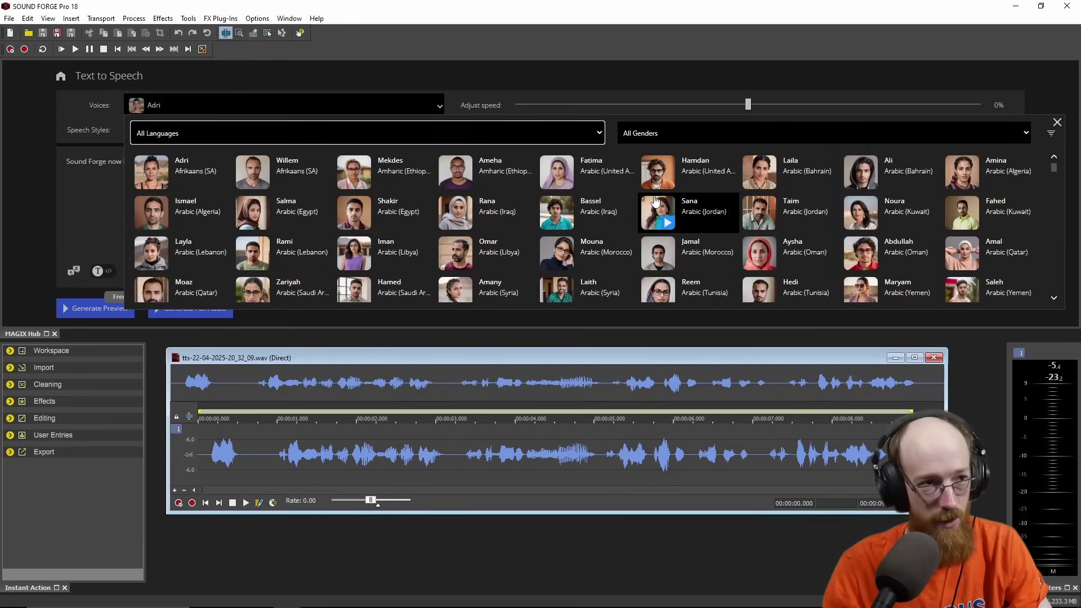
{"action": "left_click", "coordinate": [215, 133]}
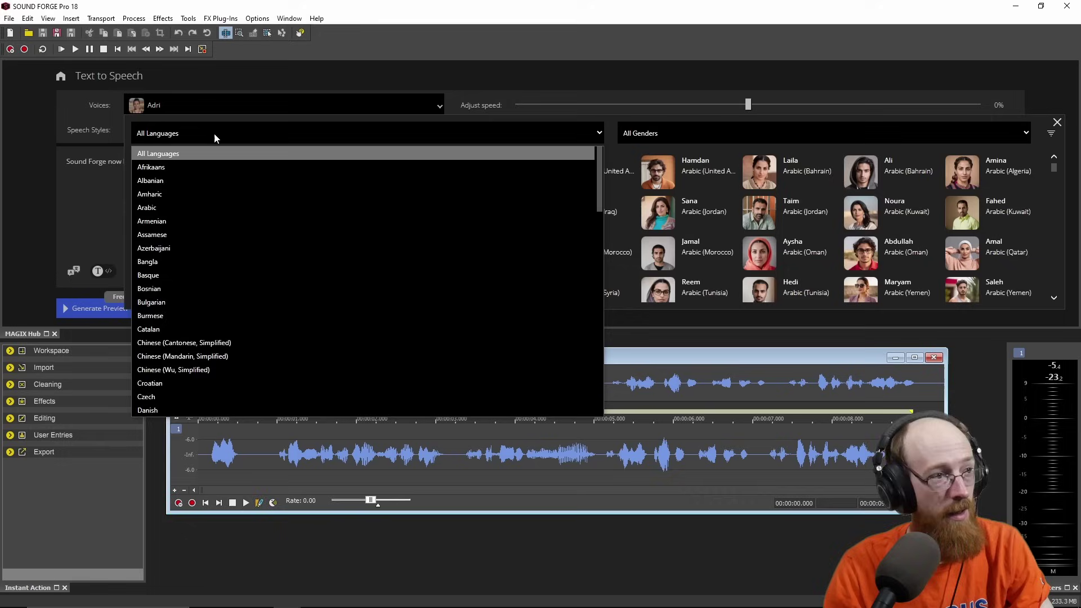
{"action": "key", "text": "e"}
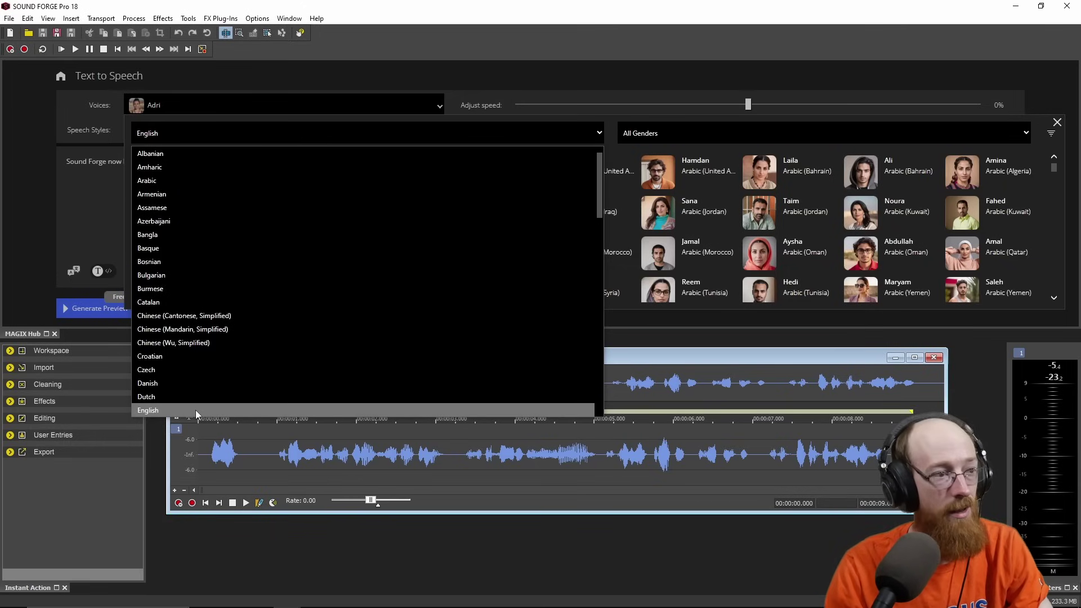
{"action": "key", "text": "s"}
{"action": "key", "text": "s"}
{"action": "key", "text": "s"}
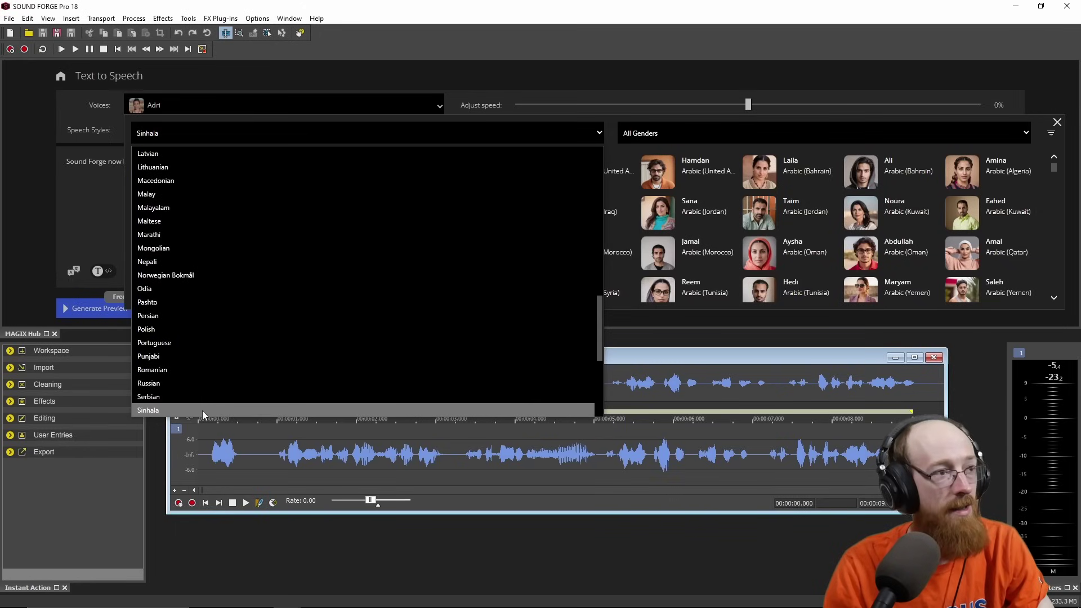
{"action": "key", "text": "s"}
{"action": "key", "text": "s"}
{"action": "key", "text": "s"}
{"action": "key", "text": "s"}
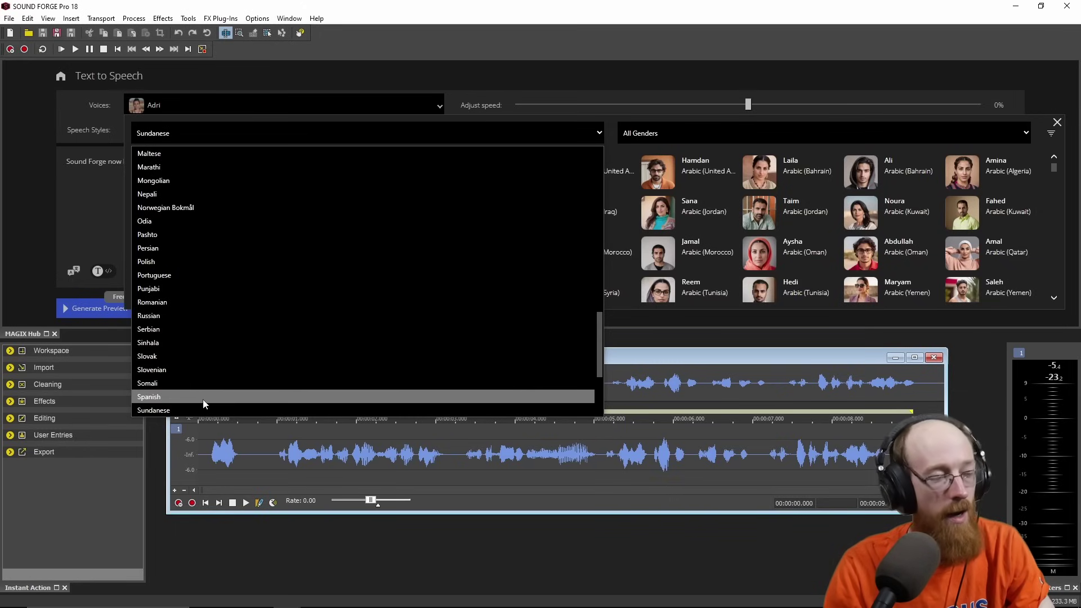
{"action": "key", "text": "e"}
{"action": "left_click", "coordinate": [179, 153]}
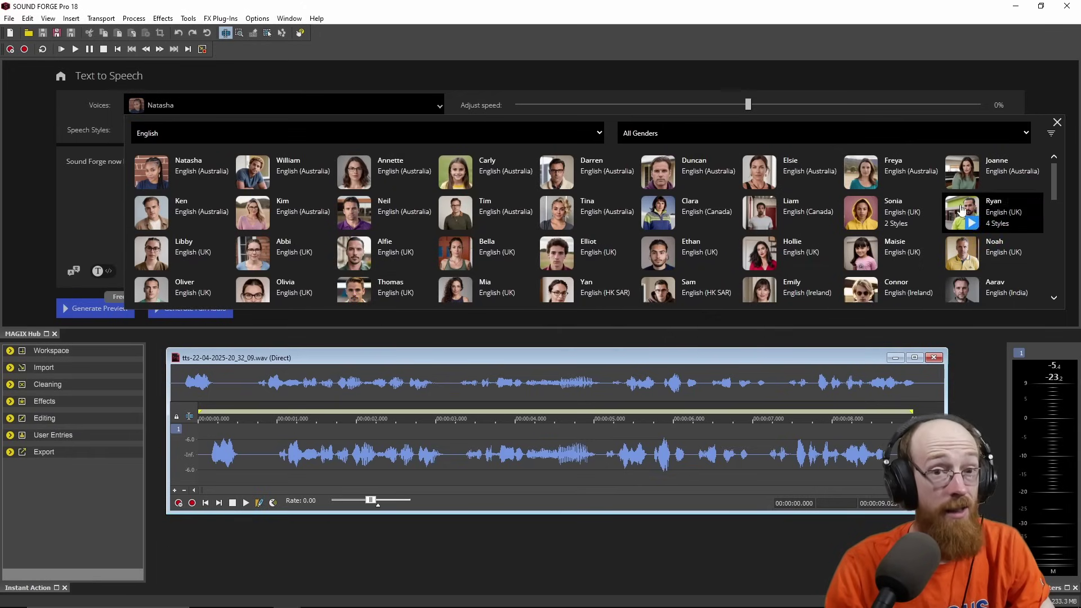
Toggle the Voices with Styles filter on and off, then close the picker keeping Natasha.
{"action": "left_click", "coordinate": [1052, 137]}
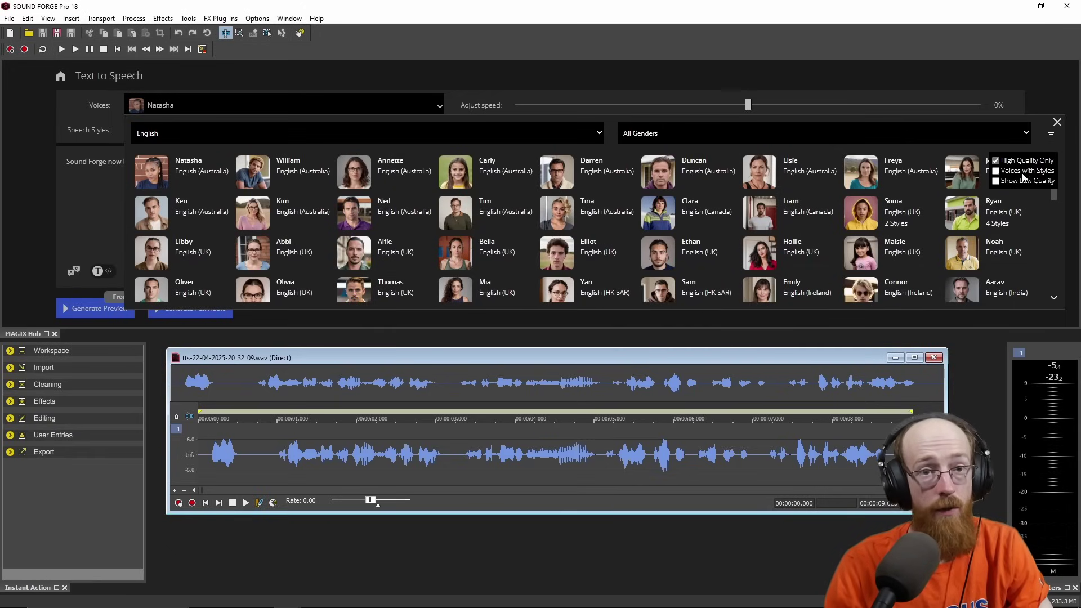
{"action": "left_click", "coordinate": [996, 172]}
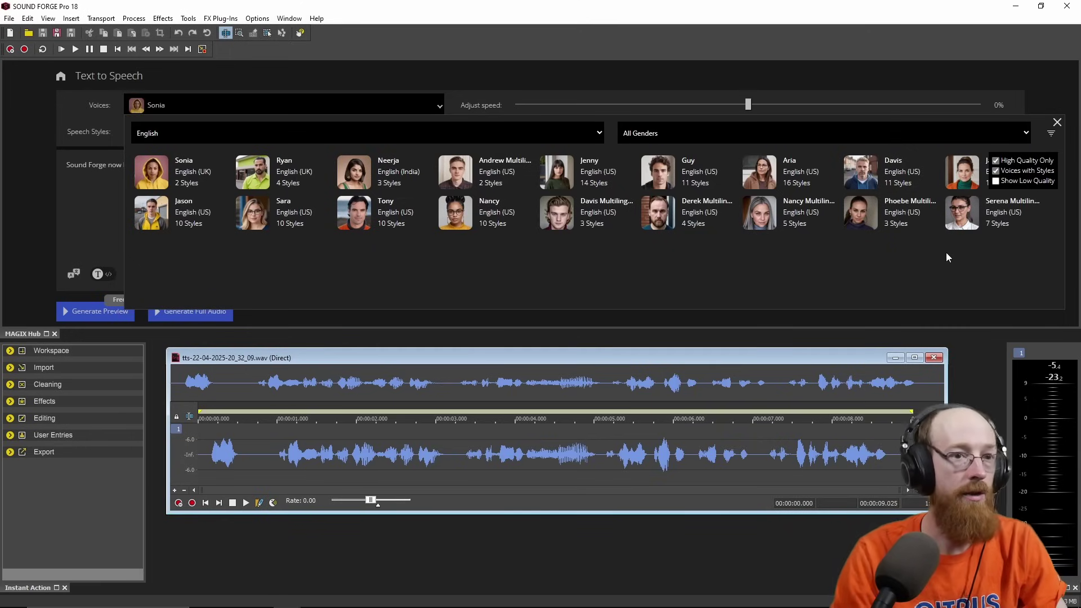
{"action": "left_click", "coordinate": [996, 171]}
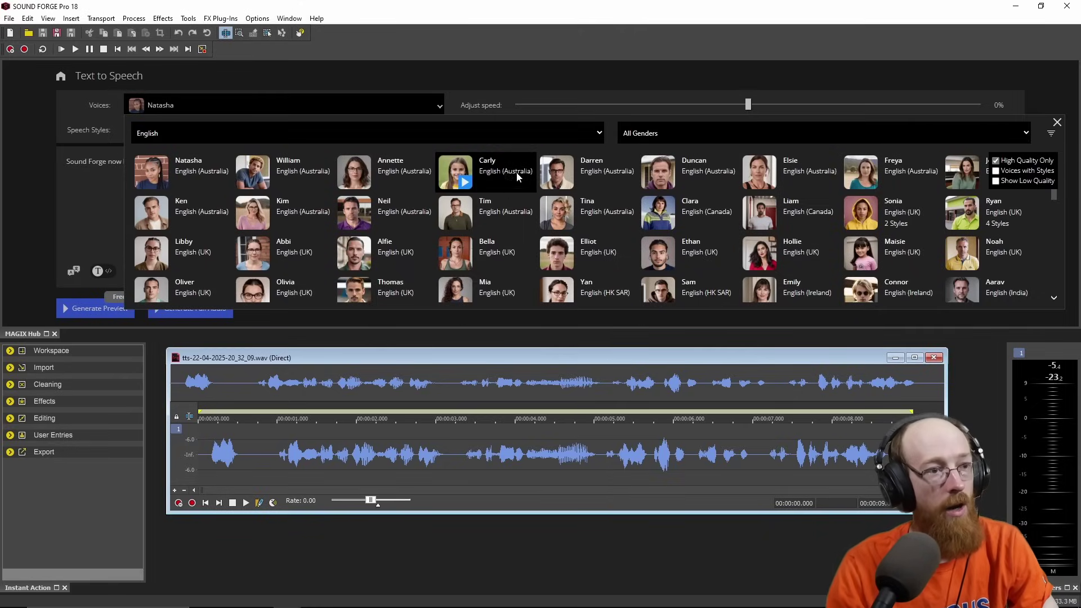
{"action": "key", "text": "Escape"}
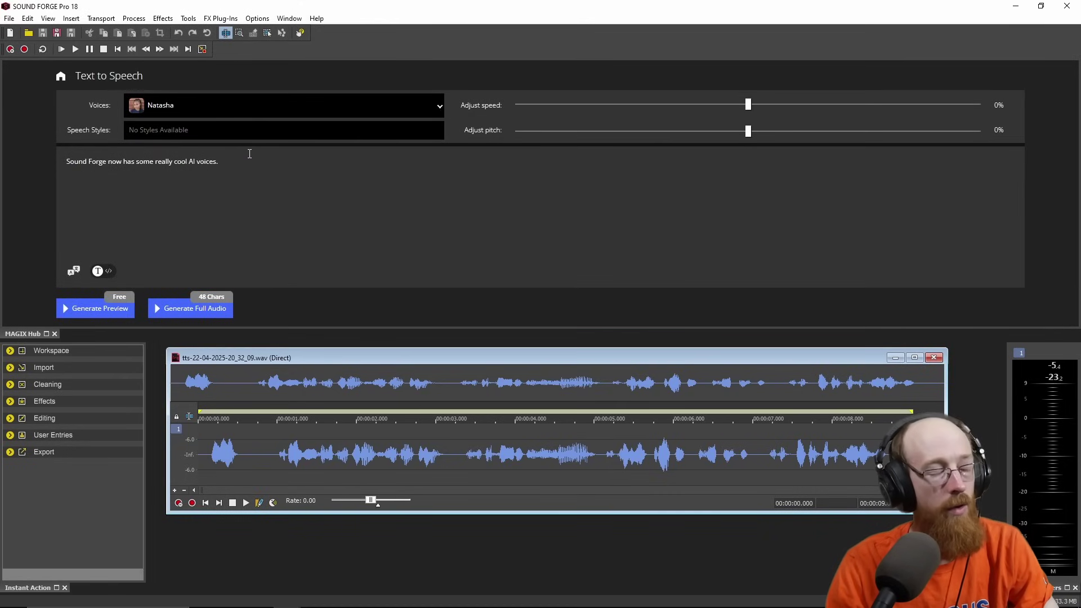
Preview Natasha's speech at normal speed and at +29% speed, then reset speed to 0%.
{"action": "left_click", "coordinate": [160, 109]}
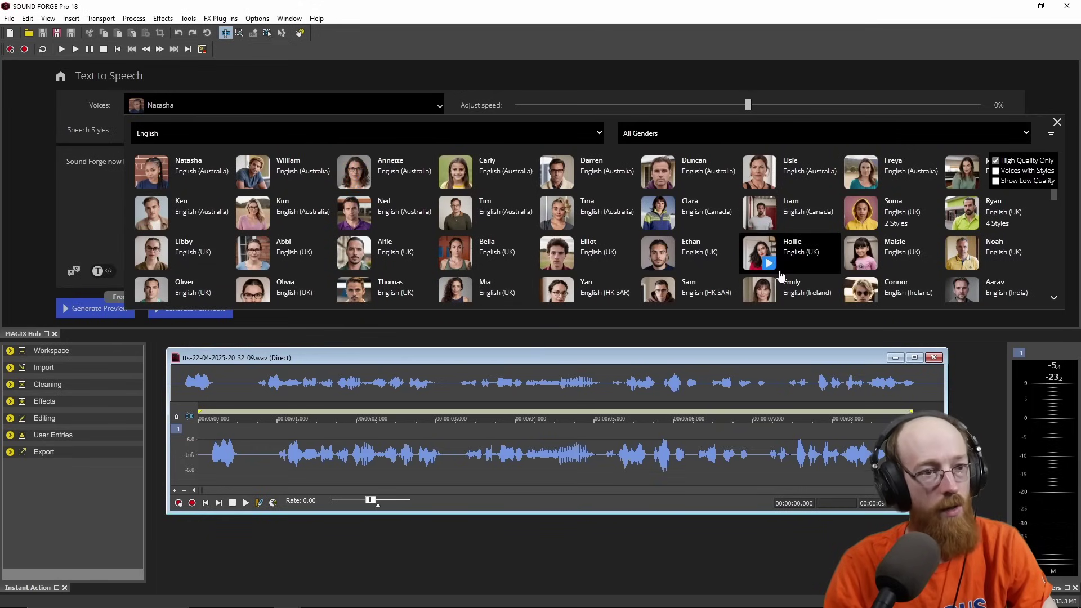
{"action": "left_click", "coordinate": [232, 118]}
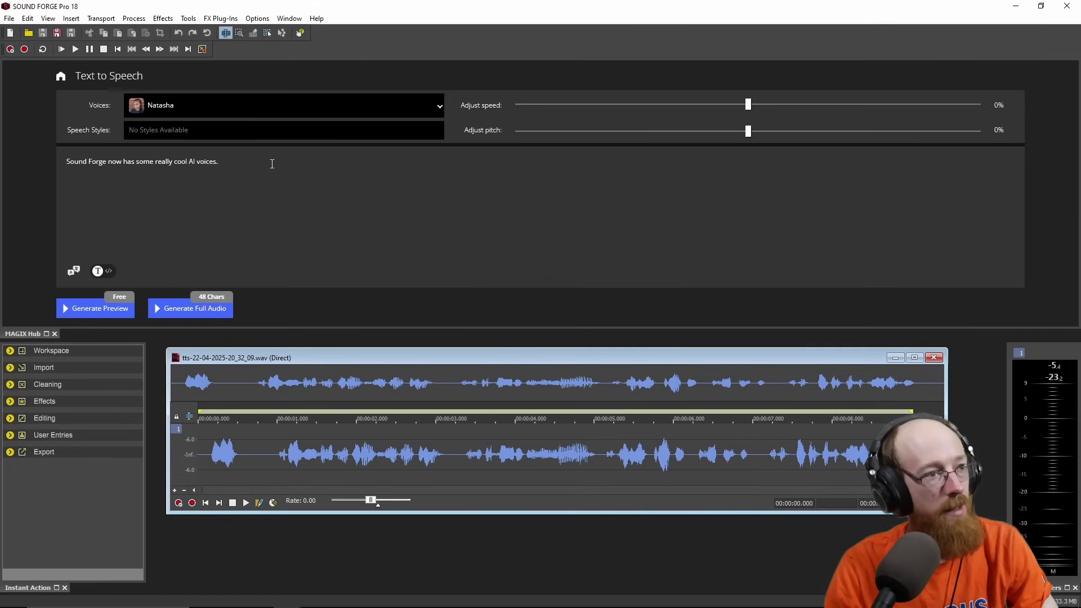
{"action": "left_click", "coordinate": [106, 309]}
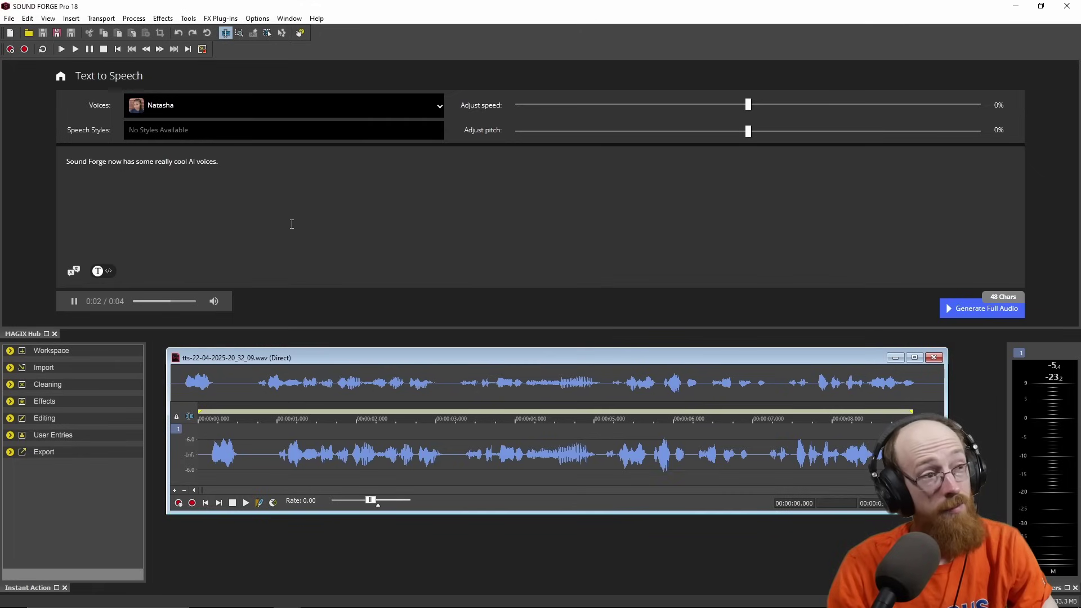
{"action": "left_click", "coordinate": [291, 224]}
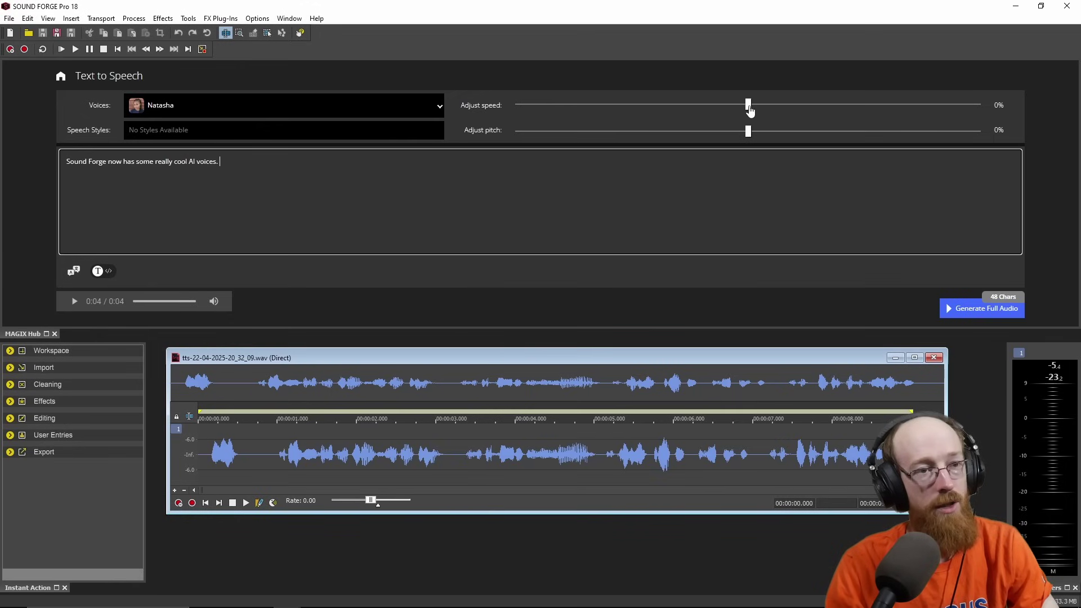
{"action": "left_click_drag", "start_coordinate": [750, 110], "coordinate": [815, 111]}
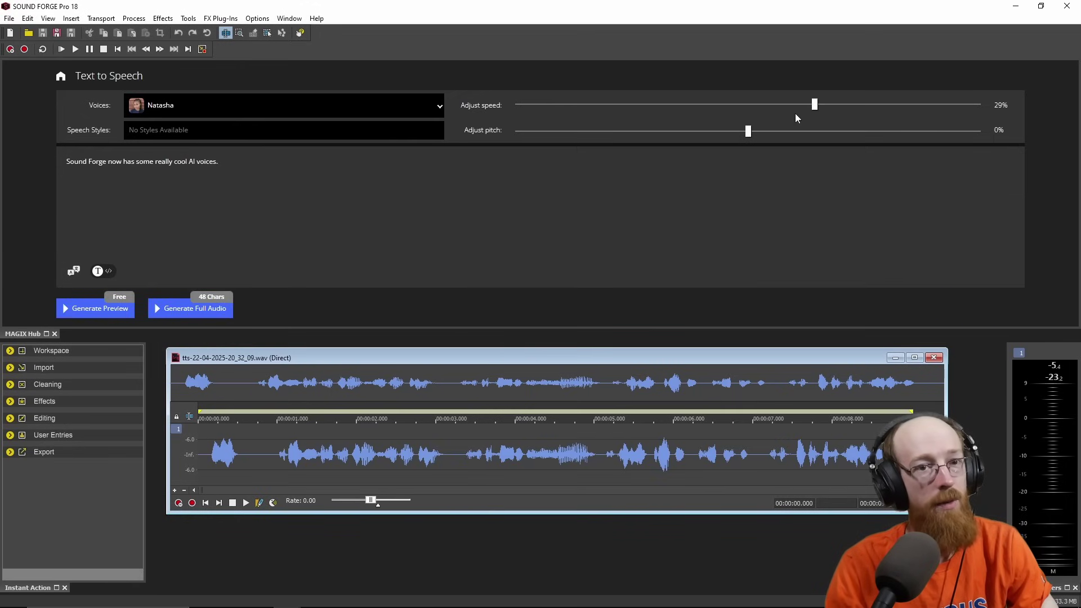
{"action": "left_click", "coordinate": [105, 310]}
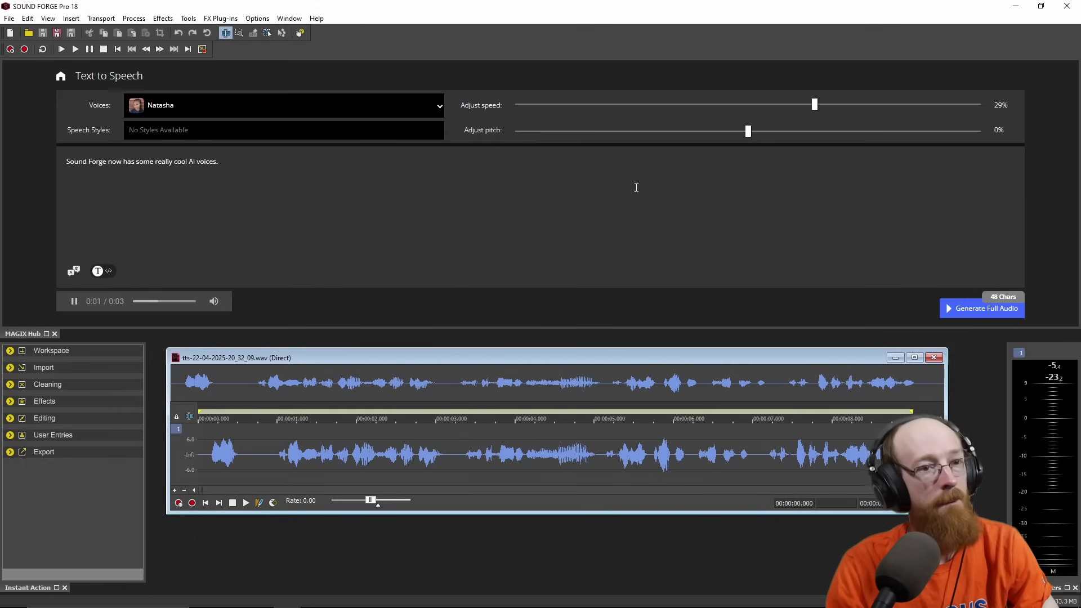
{"action": "left_click_drag", "start_coordinate": [815, 105], "coordinate": [748, 105]}
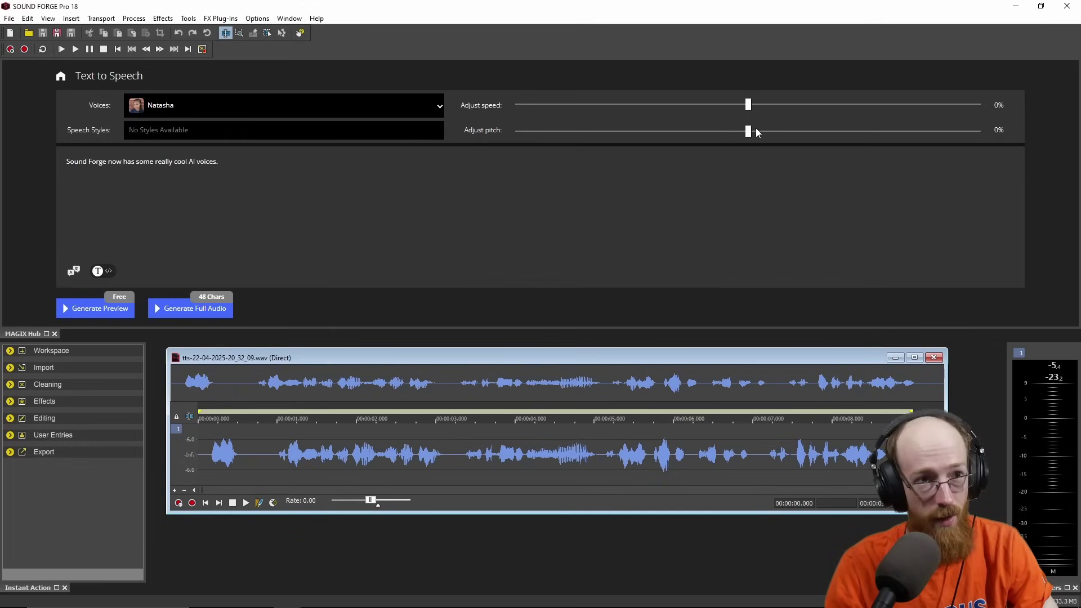
Lower the voice pitch, preview it, and select the old sentence for replacement.
{"action": "left_click_drag", "start_coordinate": [750, 135], "coordinate": [700, 138]}
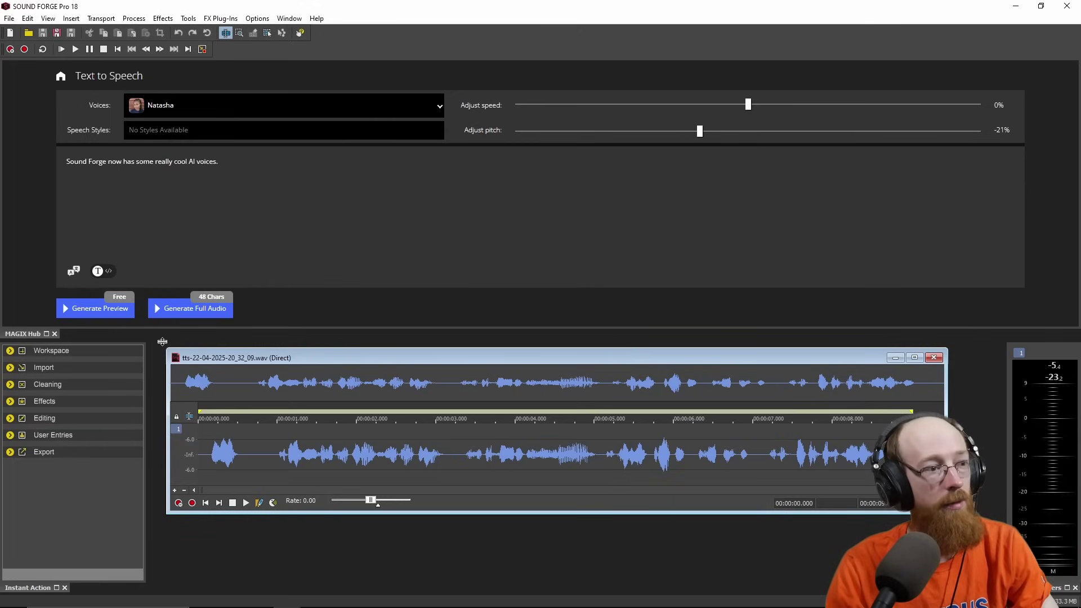
{"action": "left_click", "coordinate": [118, 317]}
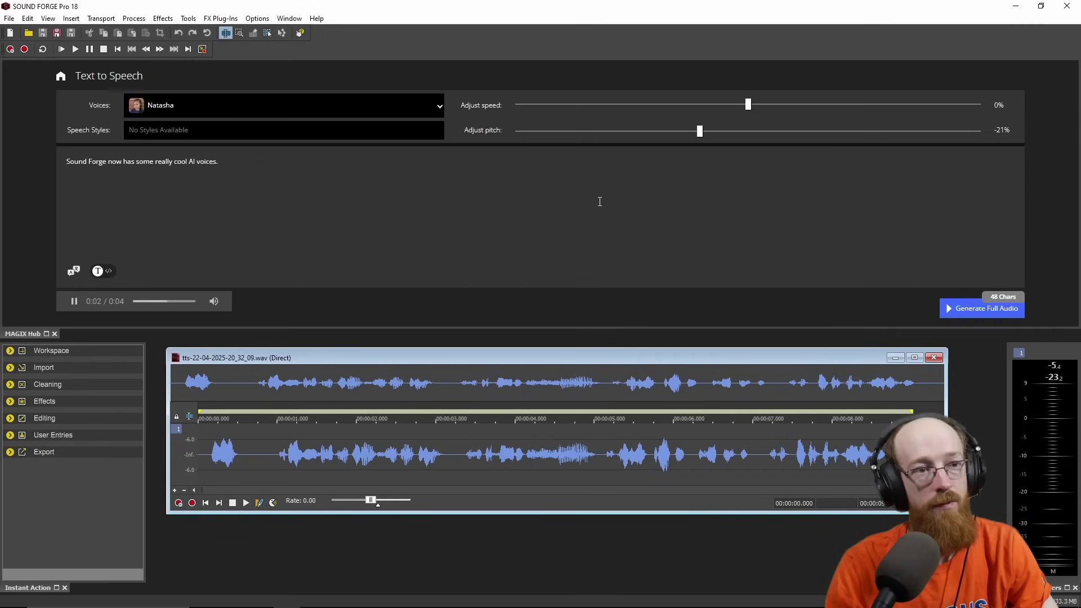
{"action": "left_click_drag", "start_coordinate": [376, 164], "coordinate": [61, 167]}
Clear the old sentence, switch to Carly with pitch reset to 0%, and preview.
{"action": "key", "text": "BackSpace"}
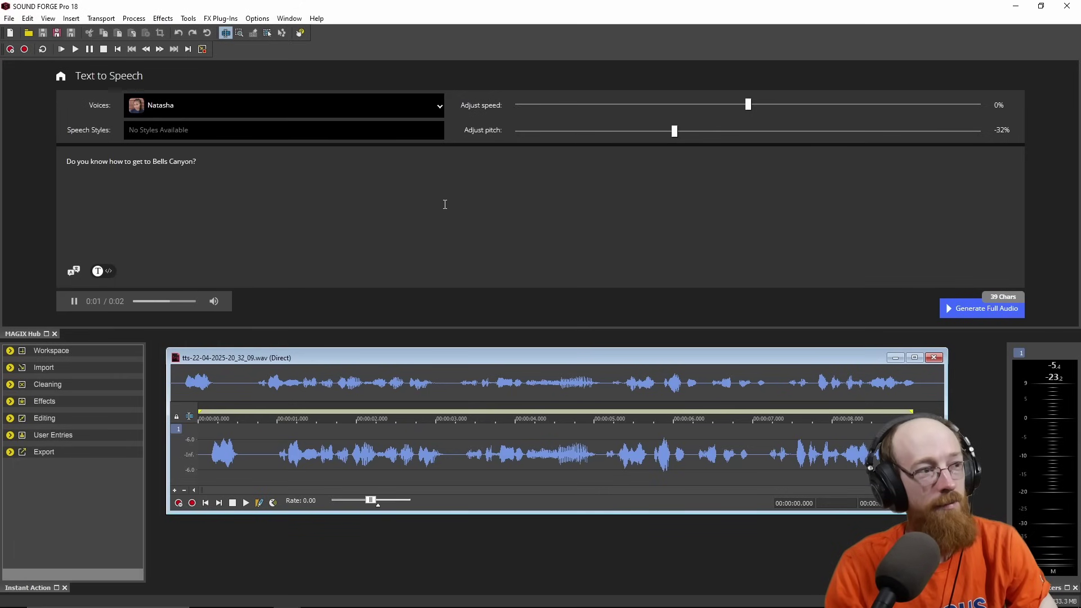
{"action": "left_click", "coordinate": [342, 109]}
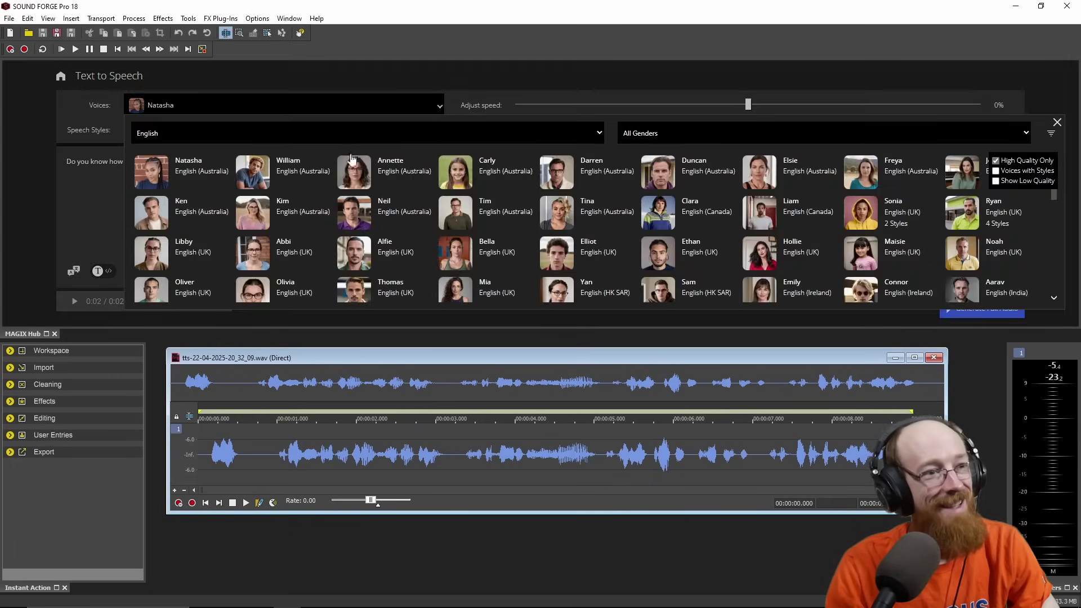
{"action": "left_click", "coordinate": [495, 170]}
{"action": "double_click", "coordinate": [675, 132]}
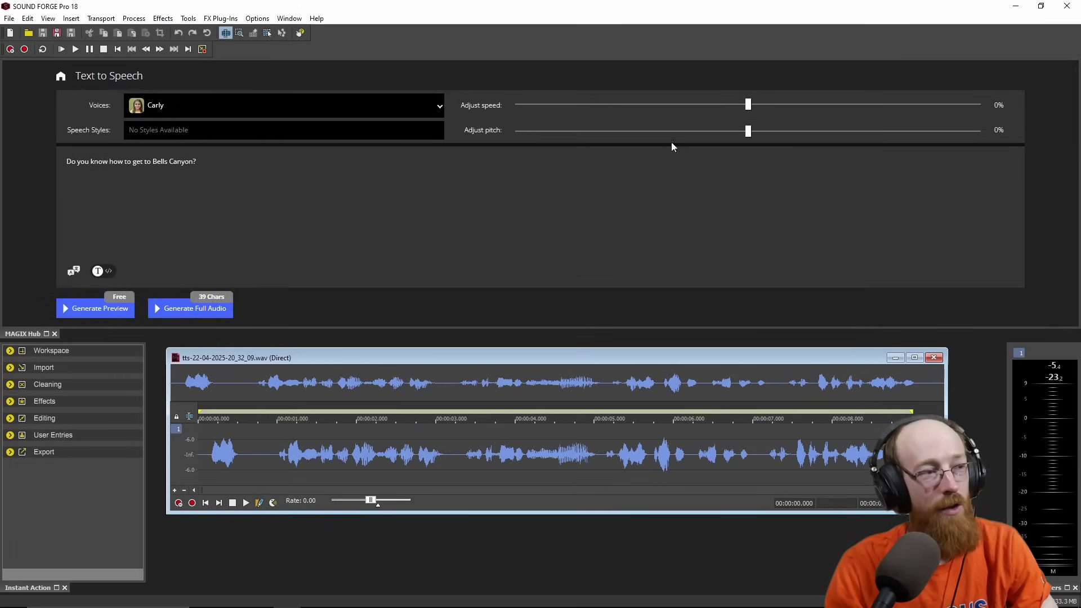
{"action": "left_click", "coordinate": [101, 307]}
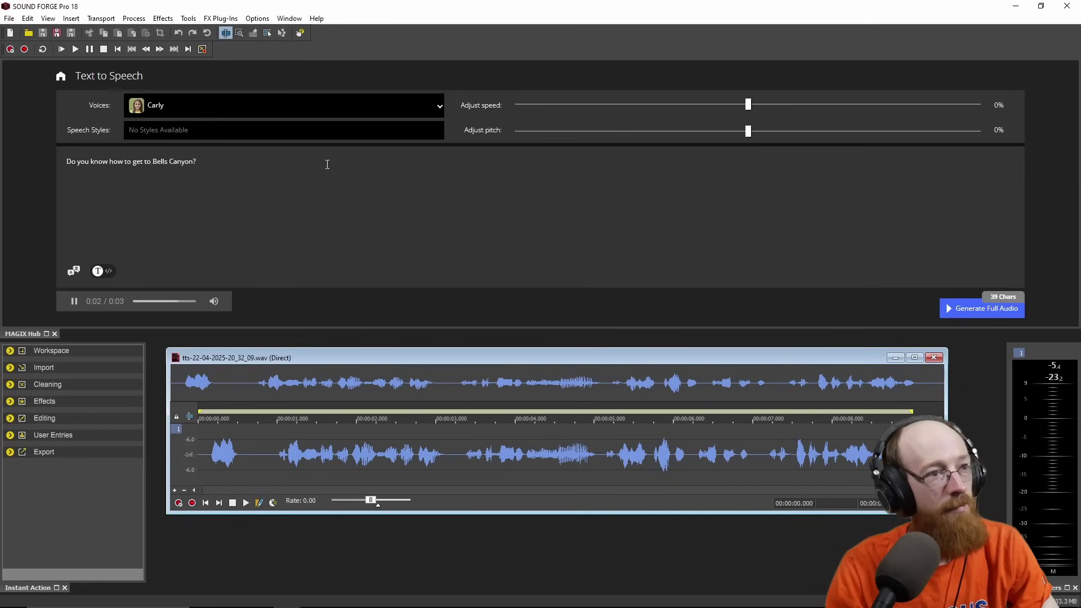
Preview the Sonia voice in the Cheerful style and then the Sad style.
{"action": "left_click", "coordinate": [404, 107]}
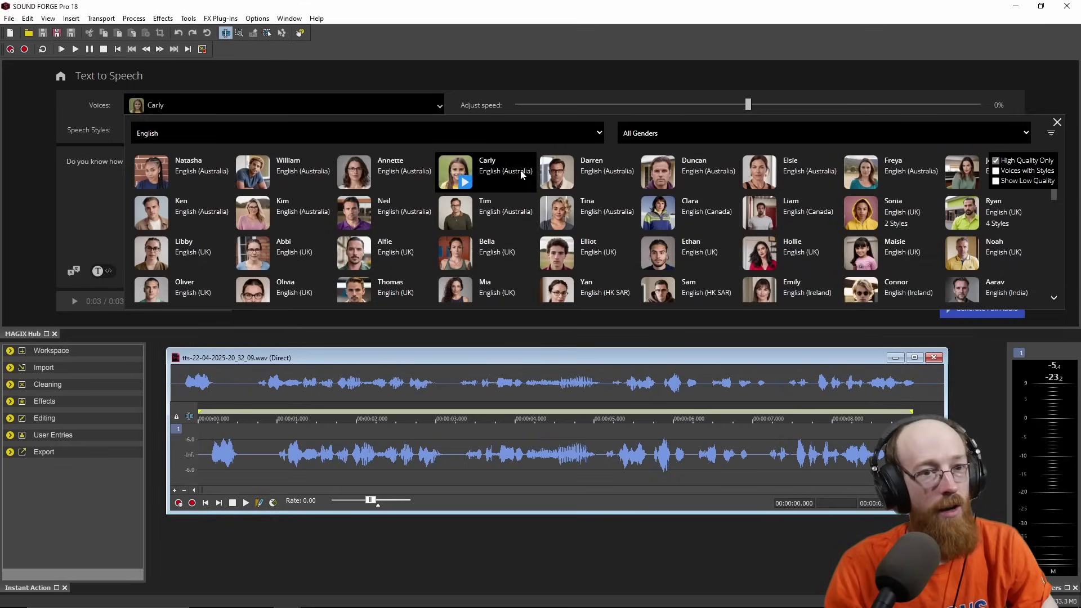
{"action": "left_click", "coordinate": [898, 209]}
{"action": "left_click", "coordinate": [106, 311]}
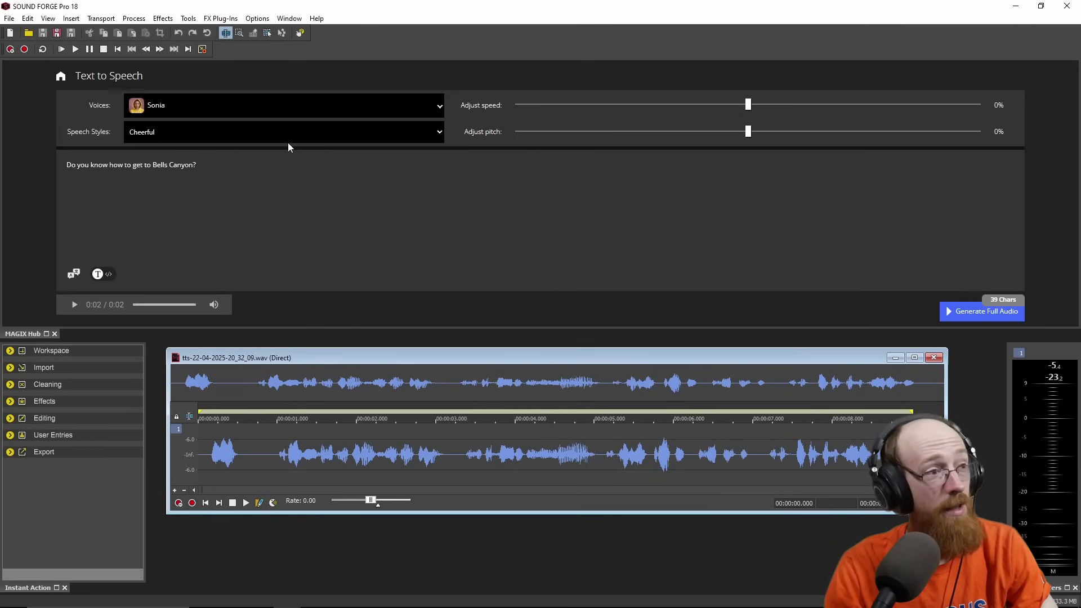
{"action": "left_click", "coordinate": [220, 140]}
{"action": "left_click", "coordinate": [193, 167]}
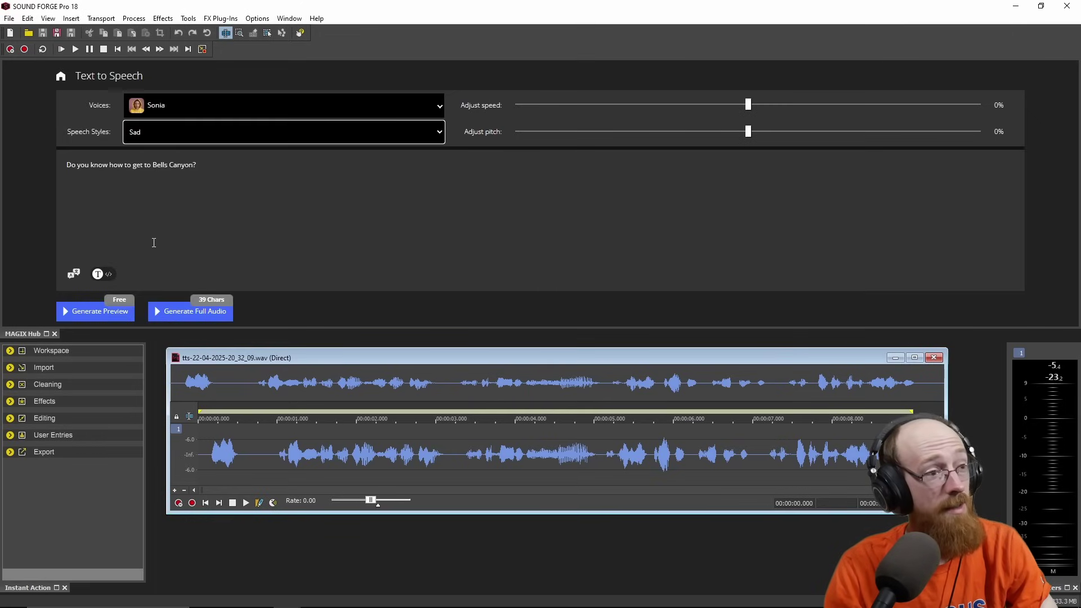
{"action": "left_click", "coordinate": [107, 314]}
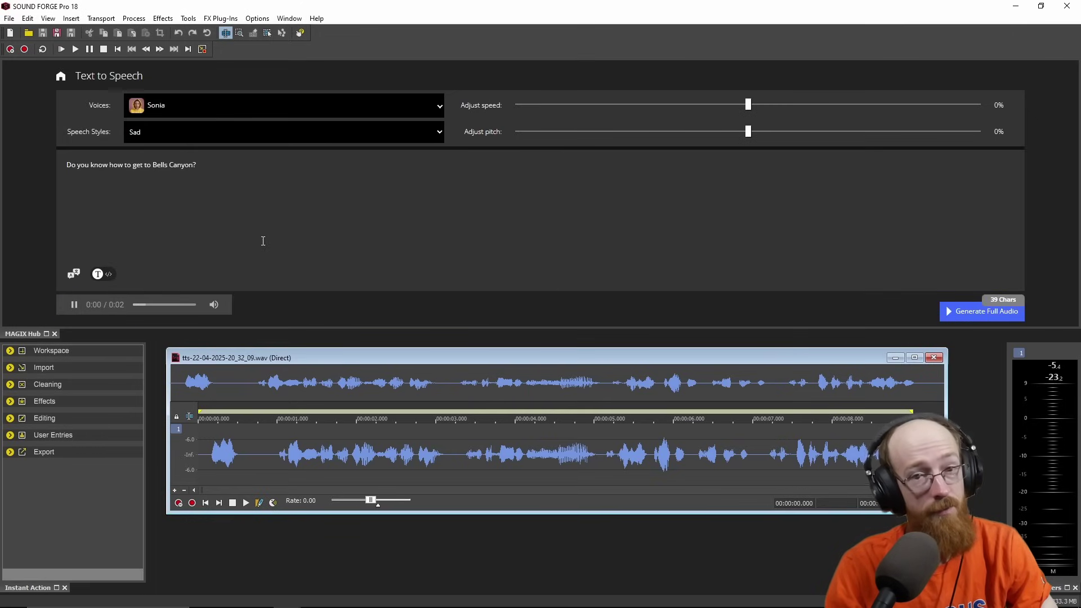
Preview the Bells Canyon question in Maisie's and then Jacob's voices.
{"action": "left_click", "coordinate": [247, 105]}
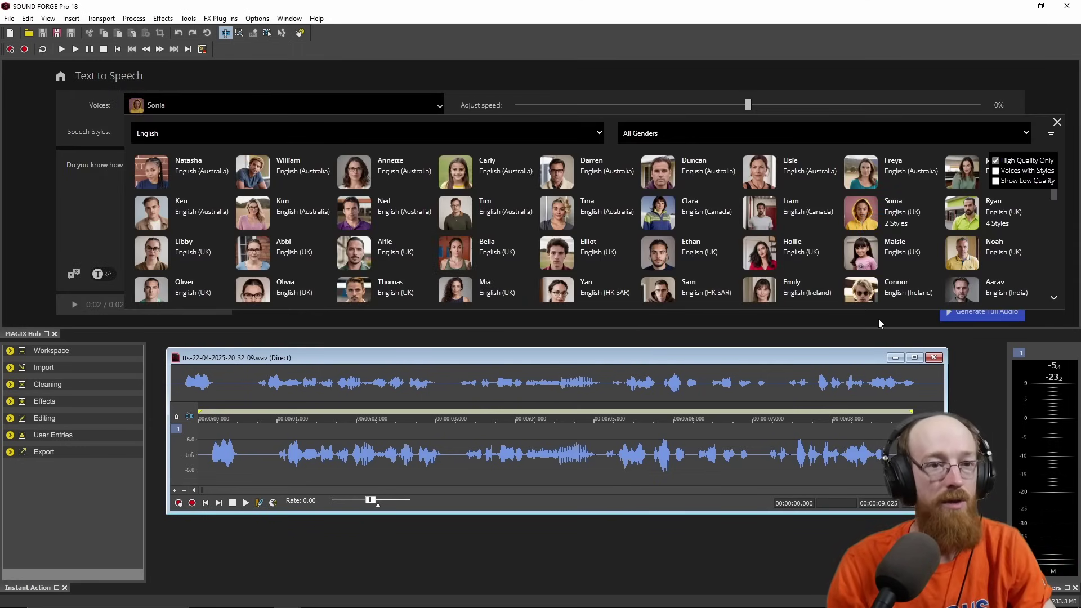
{"action": "left_click", "coordinate": [913, 255]}
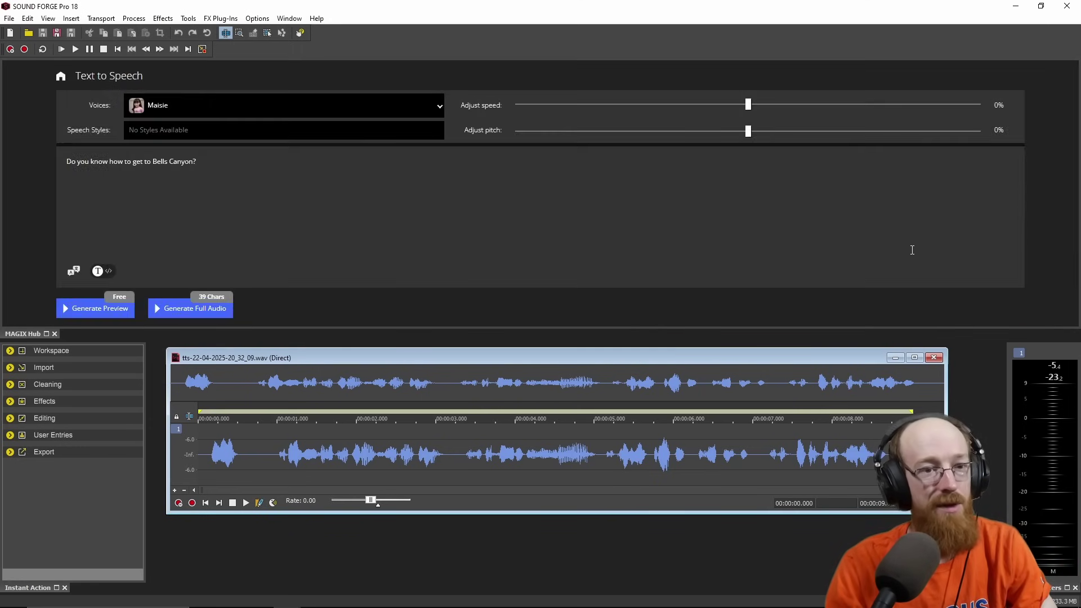
{"action": "left_click", "coordinate": [97, 309]}
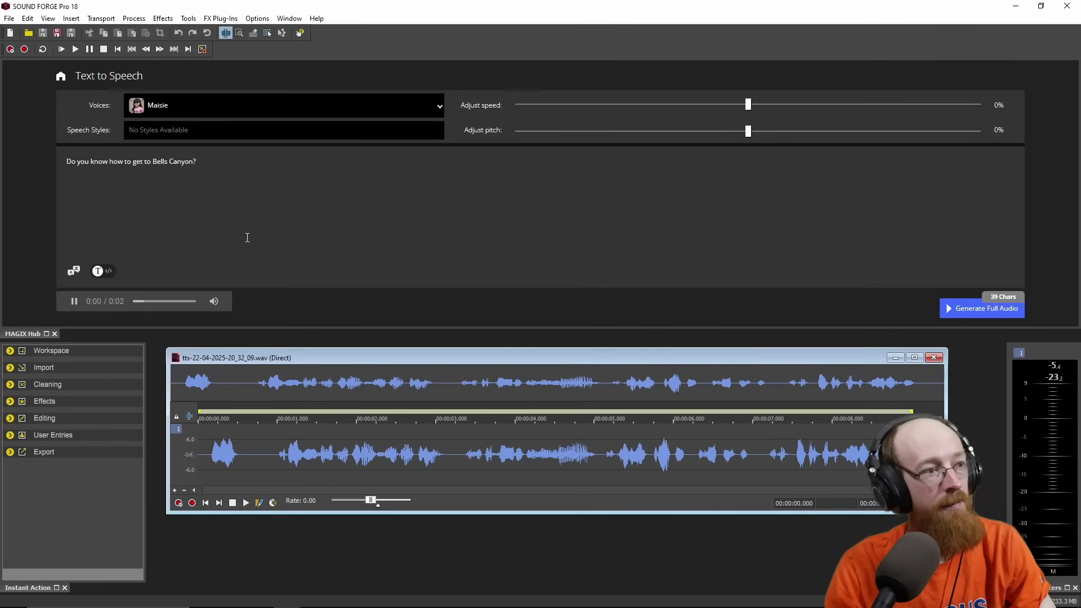
{"action": "left_click", "coordinate": [415, 108]}
{"action": "scroll", "coordinate": [399, 214], "scroll_direction": "down", "scroll_amount": 10}
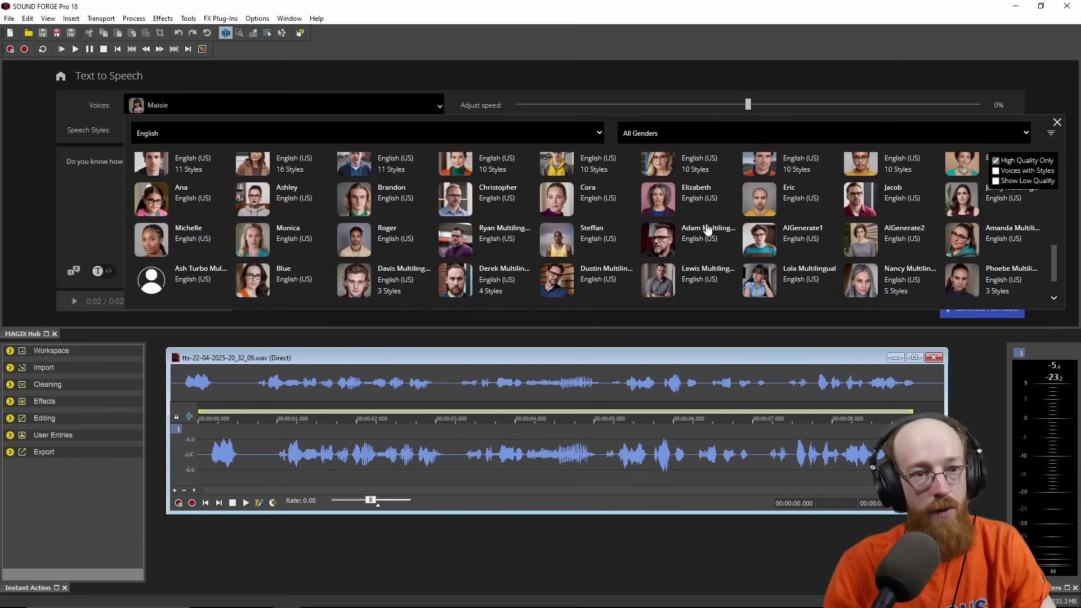
{"action": "left_click", "coordinate": [903, 201]}
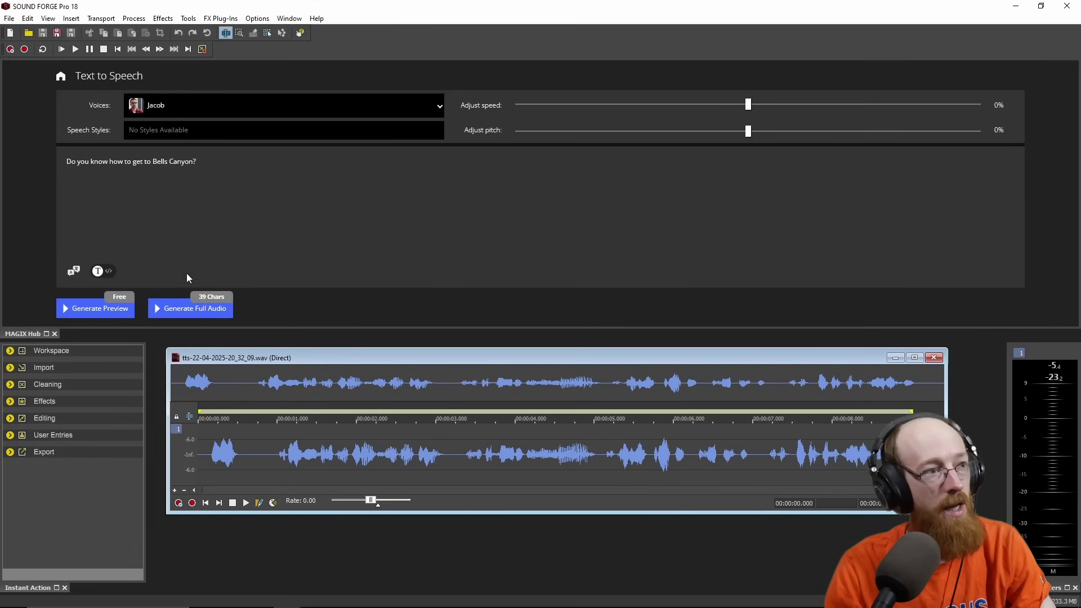
{"action": "left_click", "coordinate": [110, 312]}
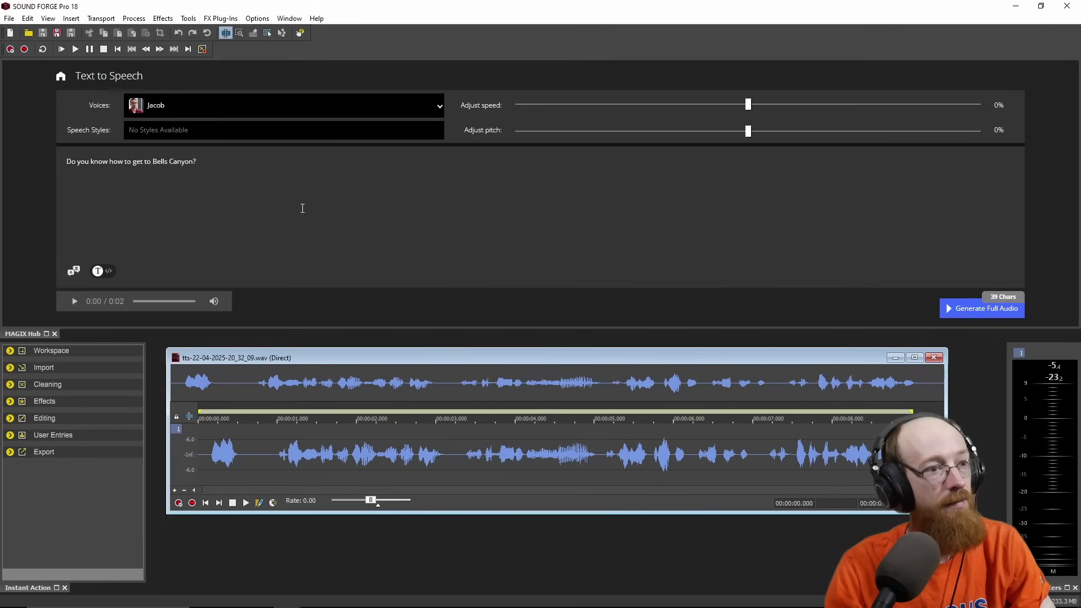
Filter the voice picker to show only voices that offer speech styles.
{"action": "left_click", "coordinate": [428, 109]}
{"action": "left_click", "coordinate": [996, 171]}
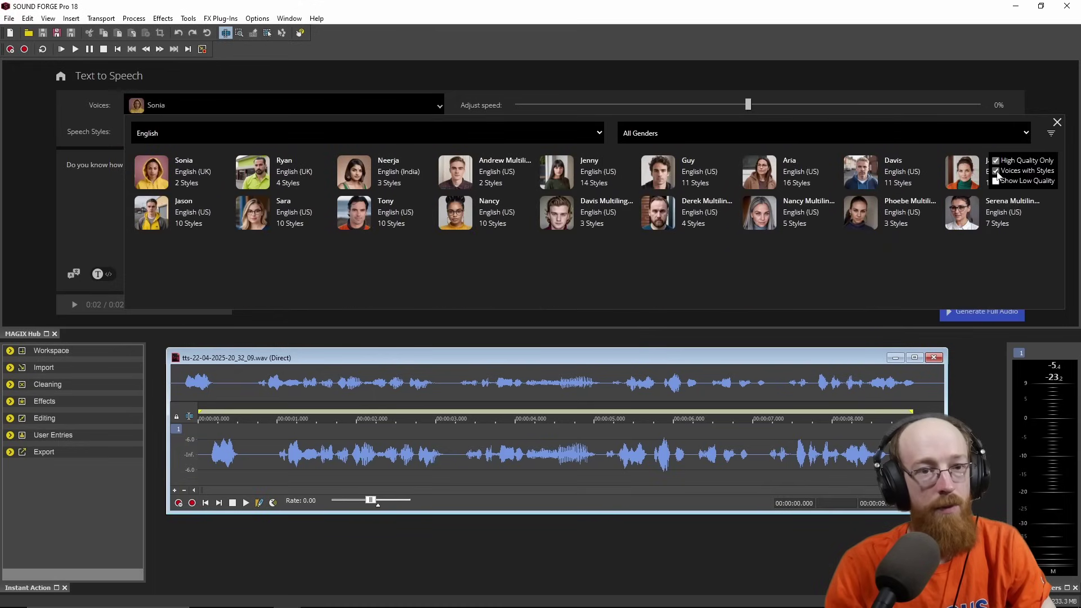
{"action": "left_click", "coordinate": [996, 170]}
{"action": "scroll", "coordinate": [837, 217], "scroll_direction": "down", "scroll_amount": 2}
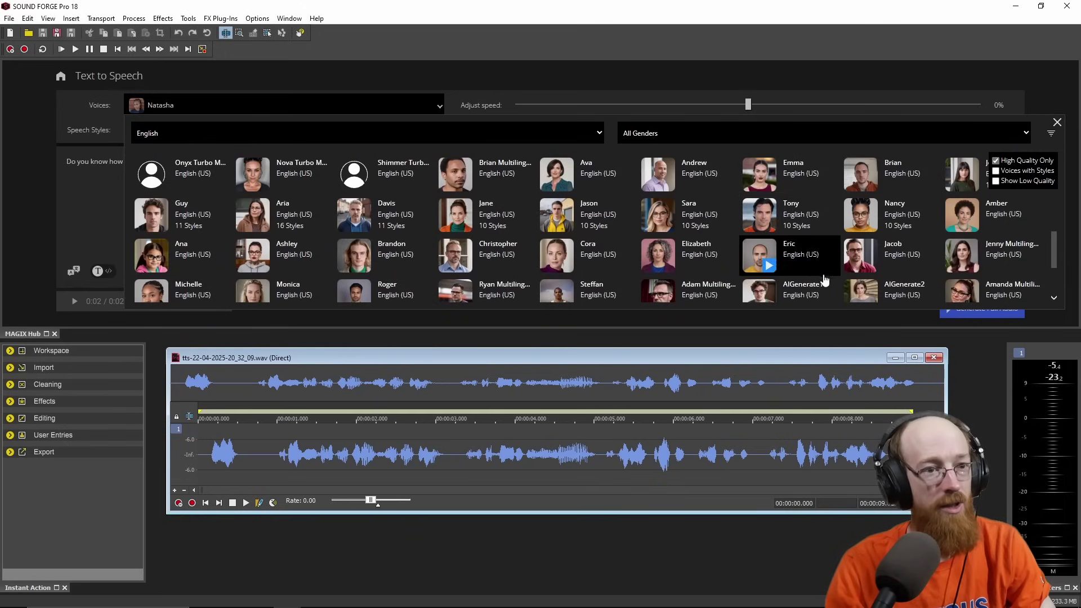
{"action": "left_click", "coordinate": [996, 172]}
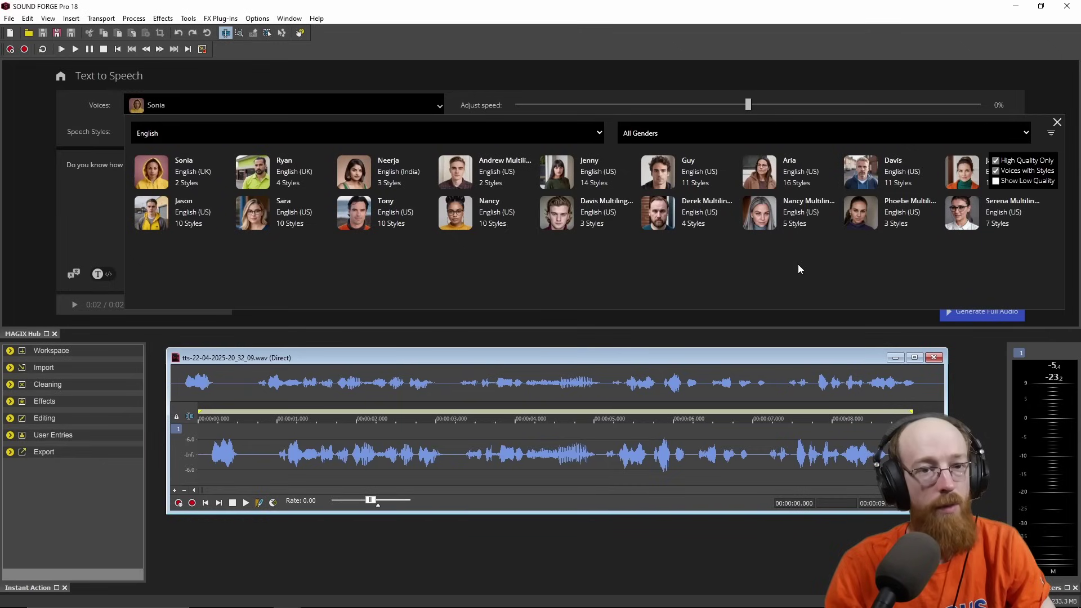
Select the Aria voice and preview the question in Angry and Chat styles.
{"action": "left_click", "coordinate": [808, 174]}
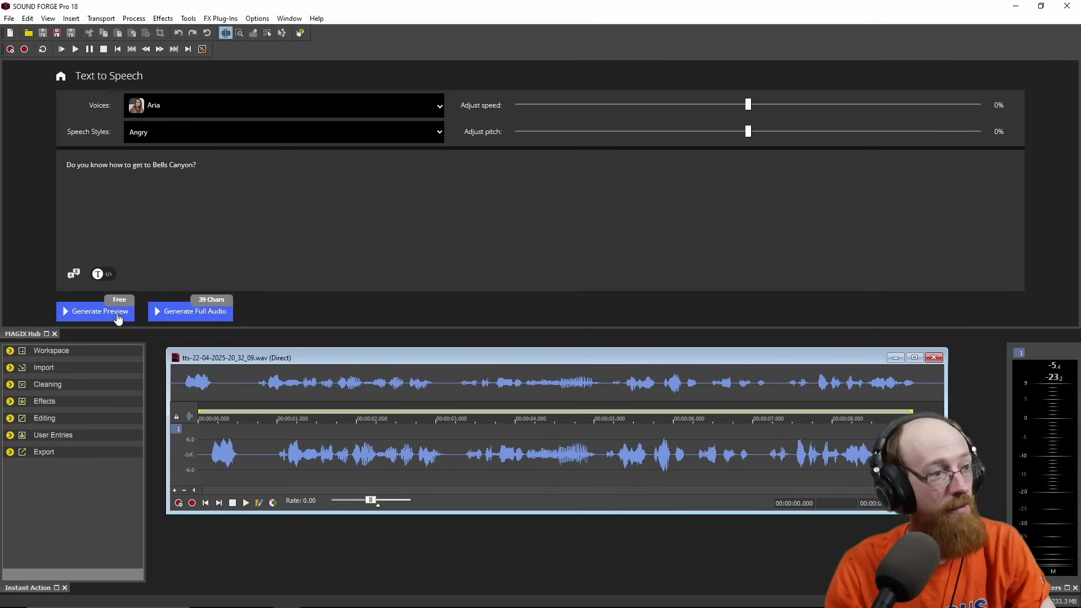
{"action": "left_click", "coordinate": [85, 311]}
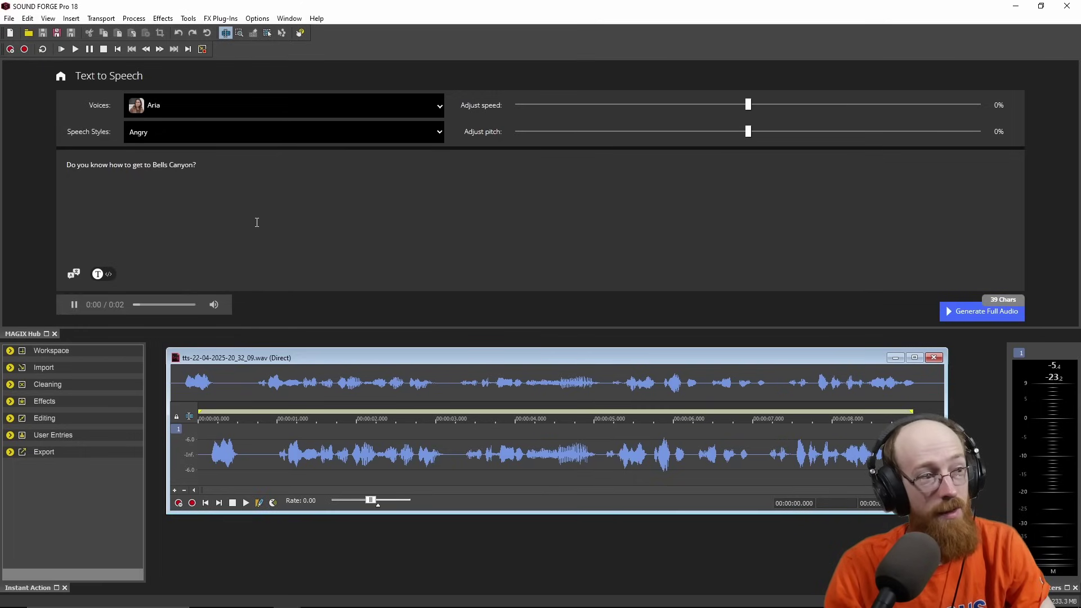
{"action": "left_click", "coordinate": [275, 137]}
{"action": "left_click", "coordinate": [261, 166]}
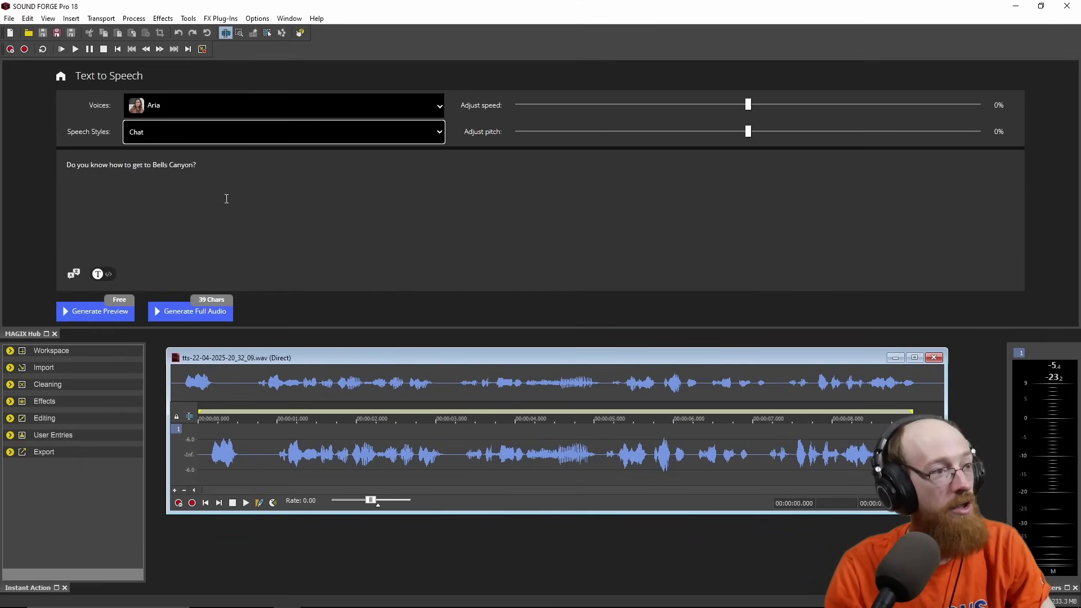
{"action": "left_click", "coordinate": [93, 313]}
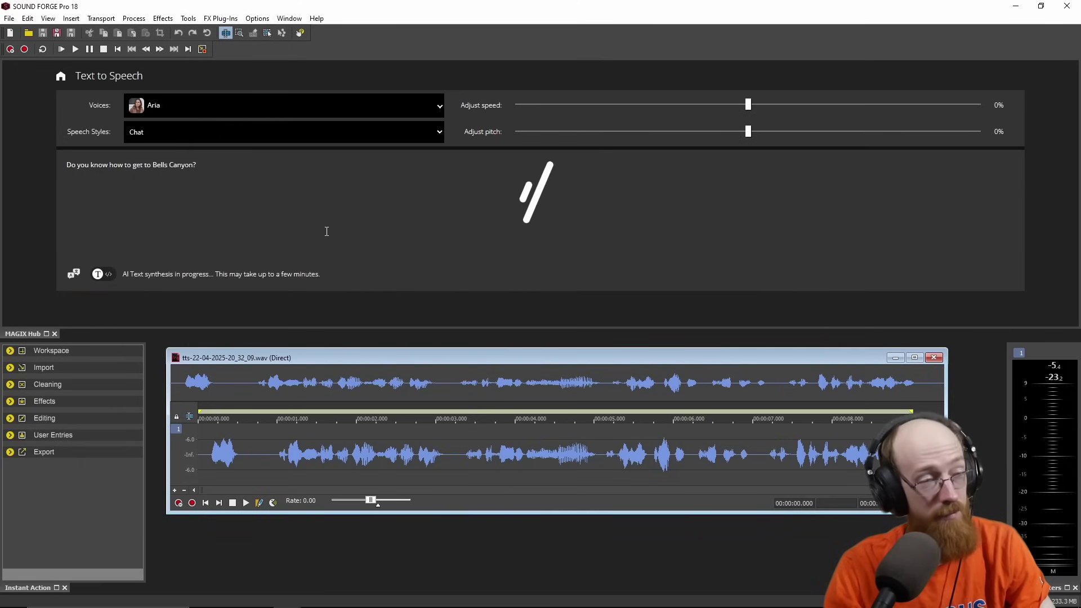
Preview Aria in Terrified and Whispering styles, keeping Whispering selected.
{"action": "left_click", "coordinate": [347, 135]}
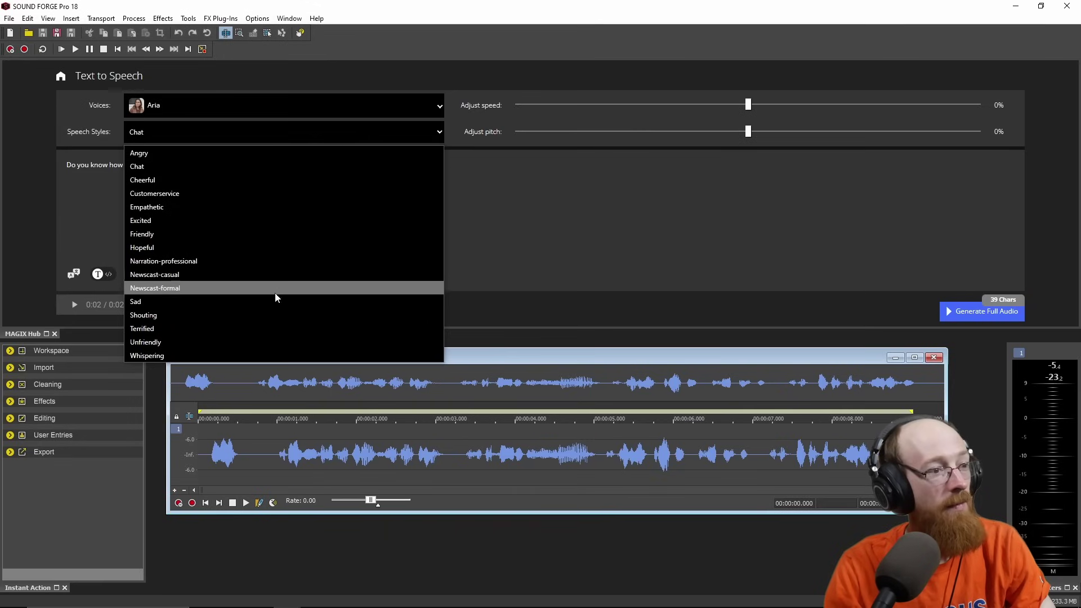
{"action": "left_click", "coordinate": [261, 330]}
{"action": "left_click", "coordinate": [109, 312]}
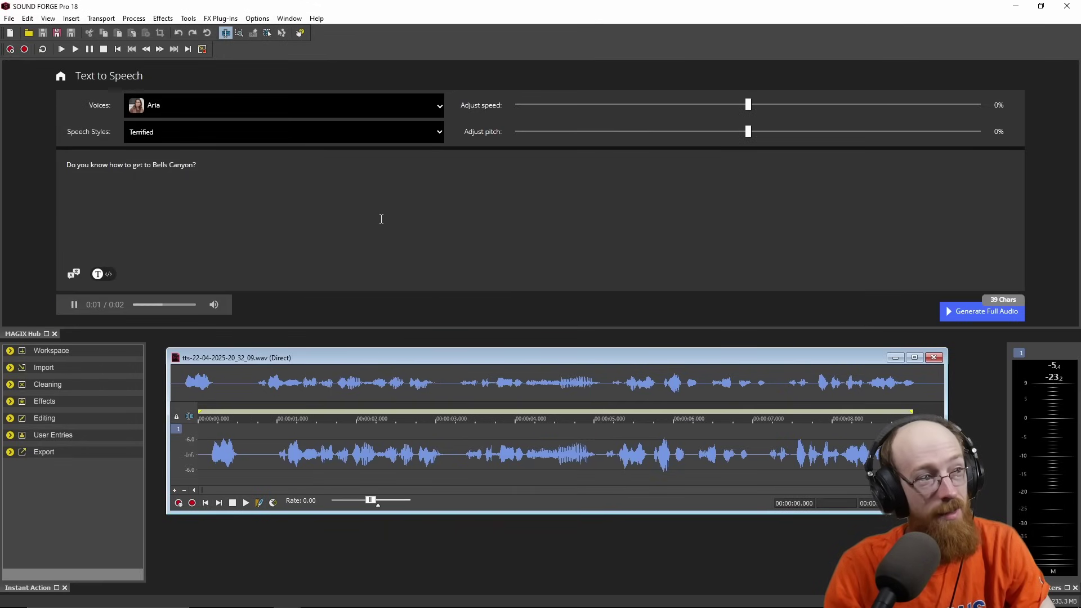
{"action": "left_click", "coordinate": [238, 132]}
{"action": "left_click", "coordinate": [236, 355]}
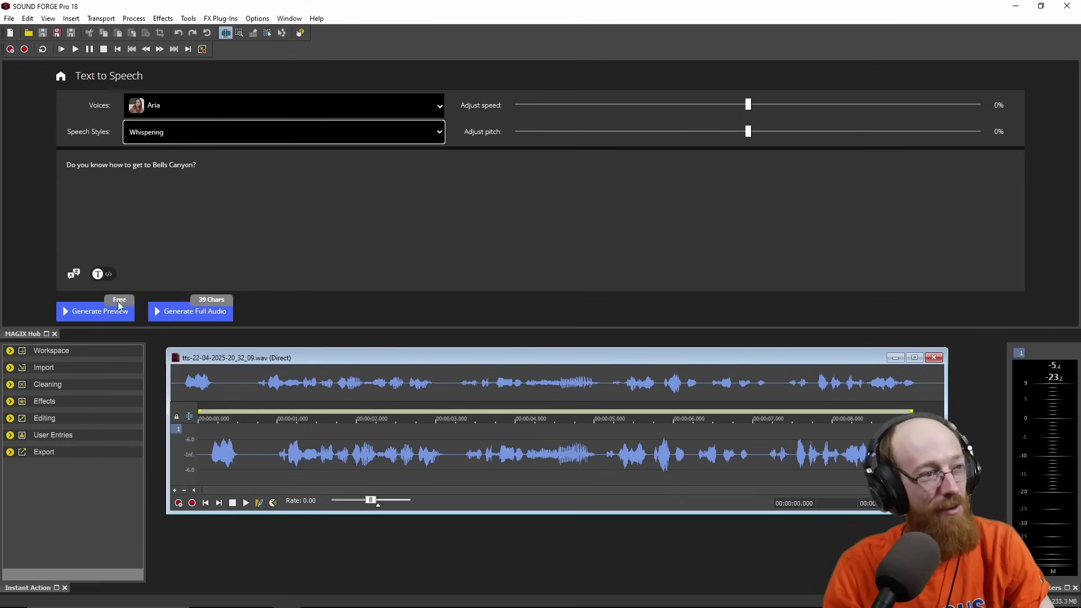
{"action": "left_click", "coordinate": [94, 310]}
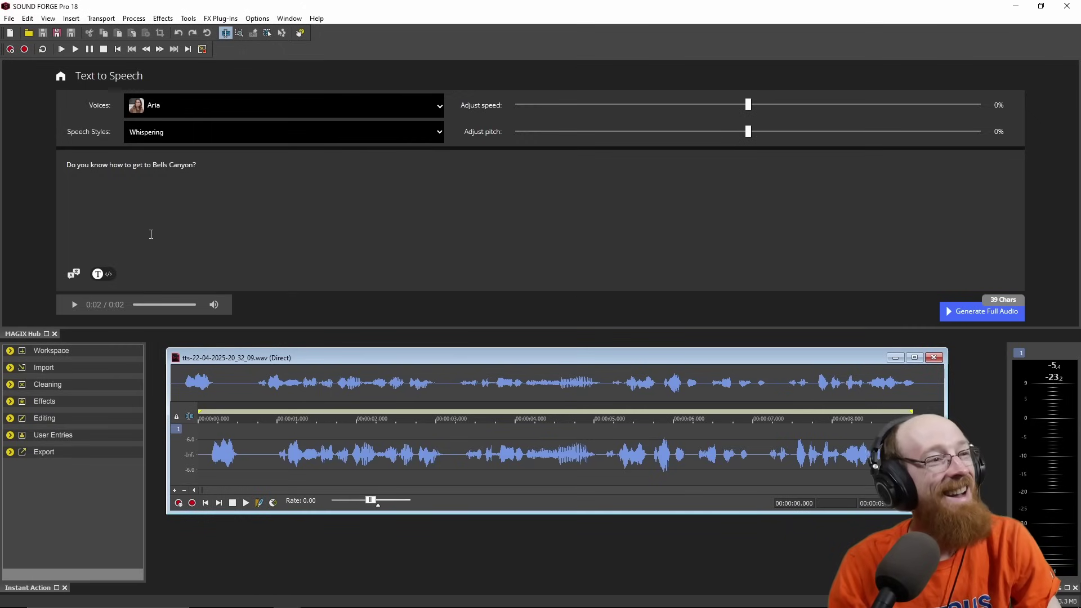
{"action": "left_click", "coordinate": [205, 129]}
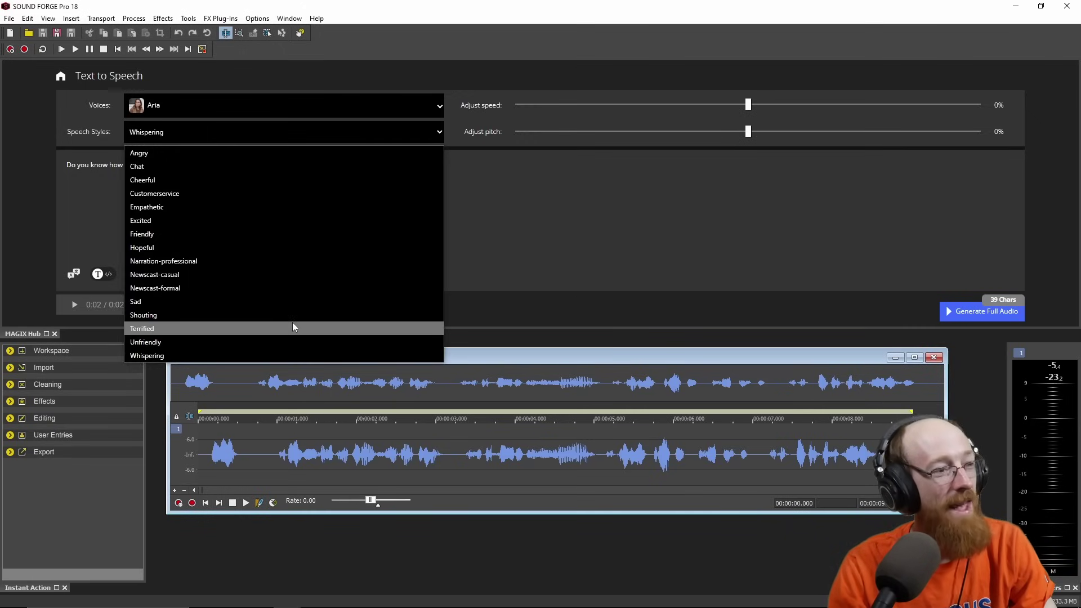
{"action": "left_click", "coordinate": [601, 234]}
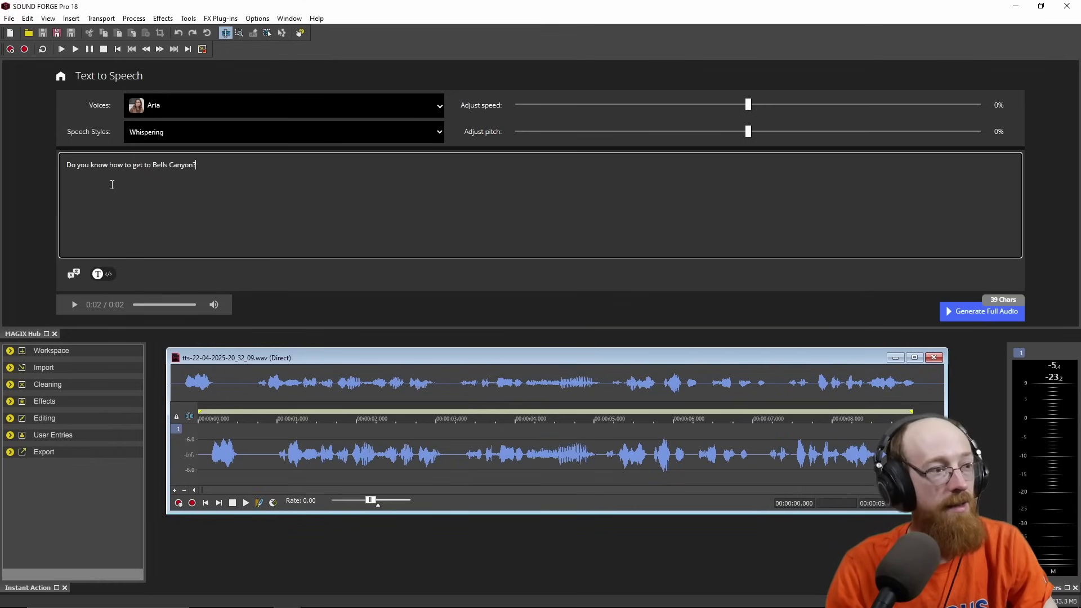
Translate the question into Spanish and preview it in Elena's voice.
{"action": "left_click", "coordinate": [75, 274]}
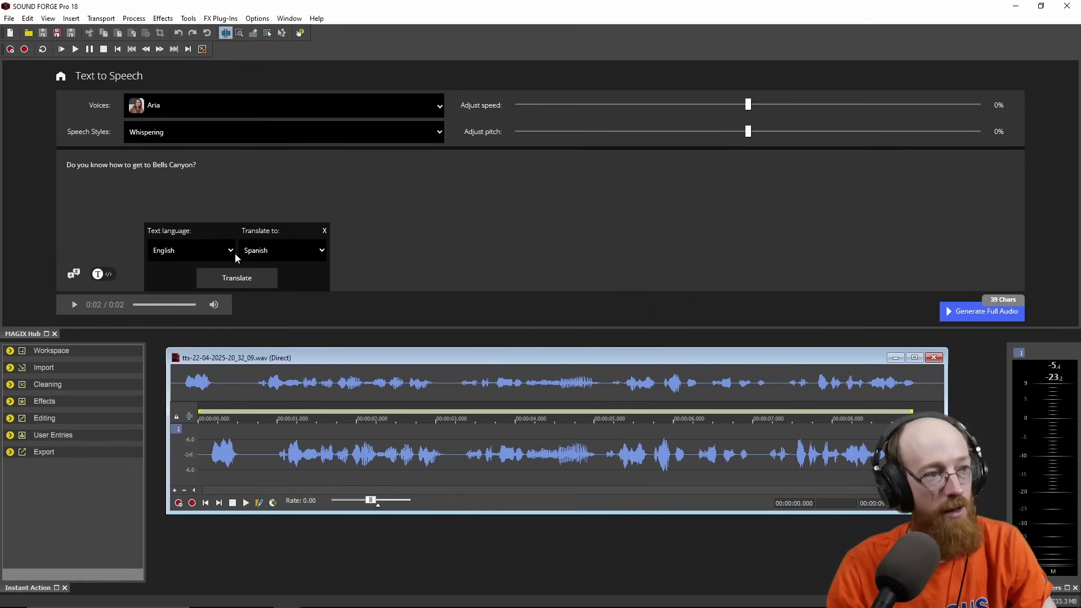
{"action": "left_click", "coordinate": [266, 252]}
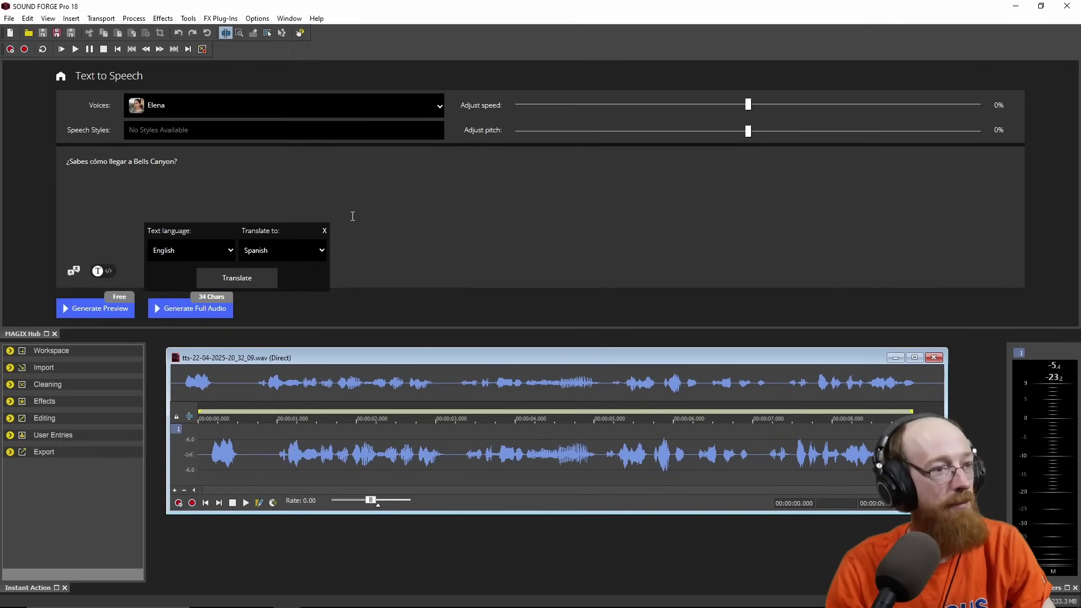
{"action": "left_click", "coordinate": [325, 230]}
{"action": "left_click", "coordinate": [103, 309]}
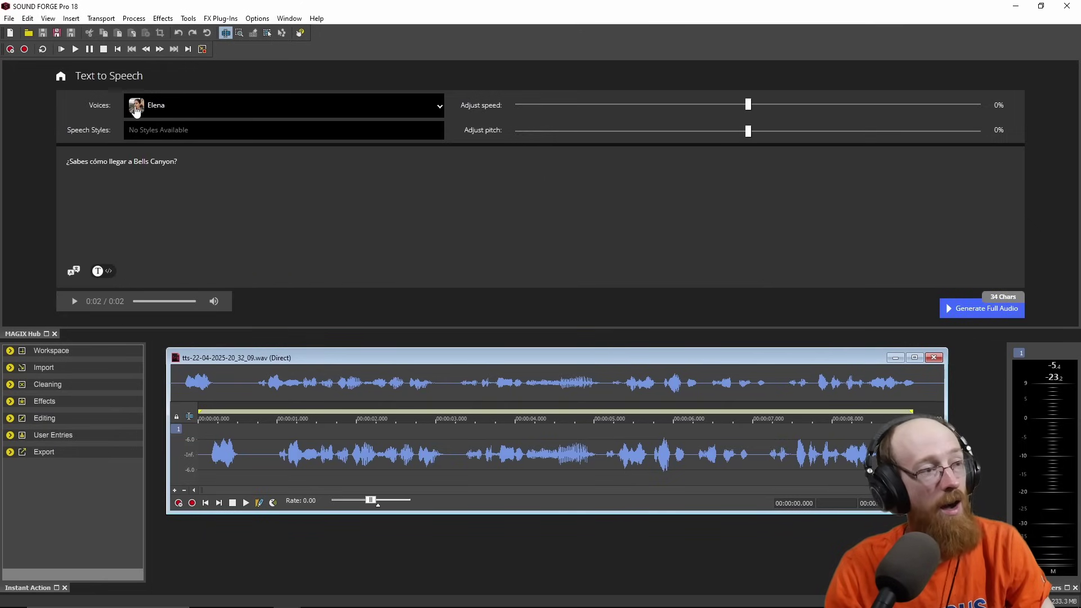
Filter to Spanish voices with speech styles, pick Jorge, and reopen the voice picker.
{"action": "left_click", "coordinate": [172, 111]}
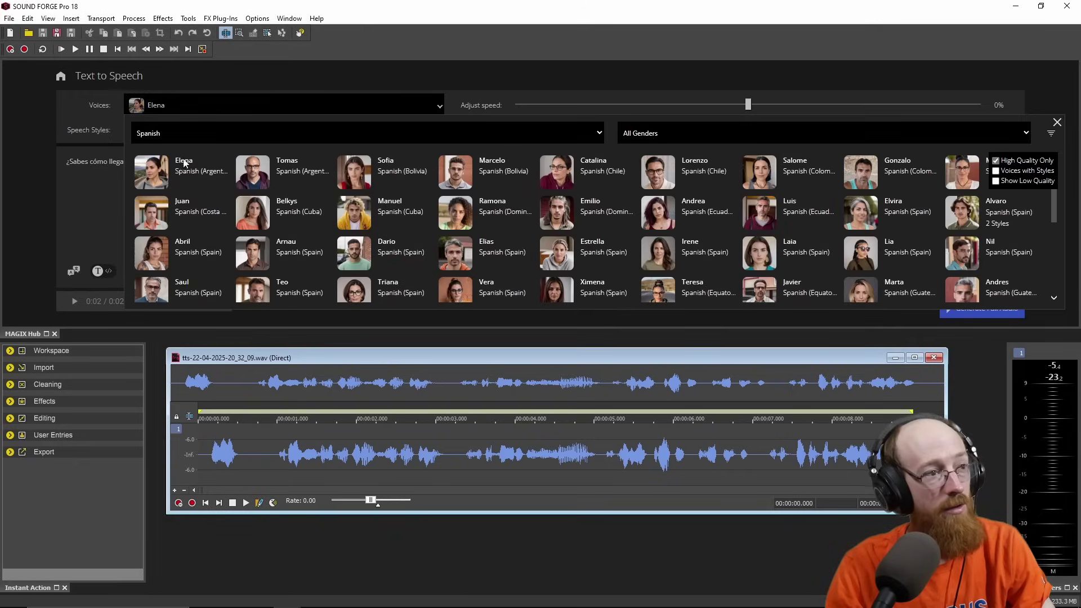
{"action": "left_click", "coordinate": [1019, 172]}
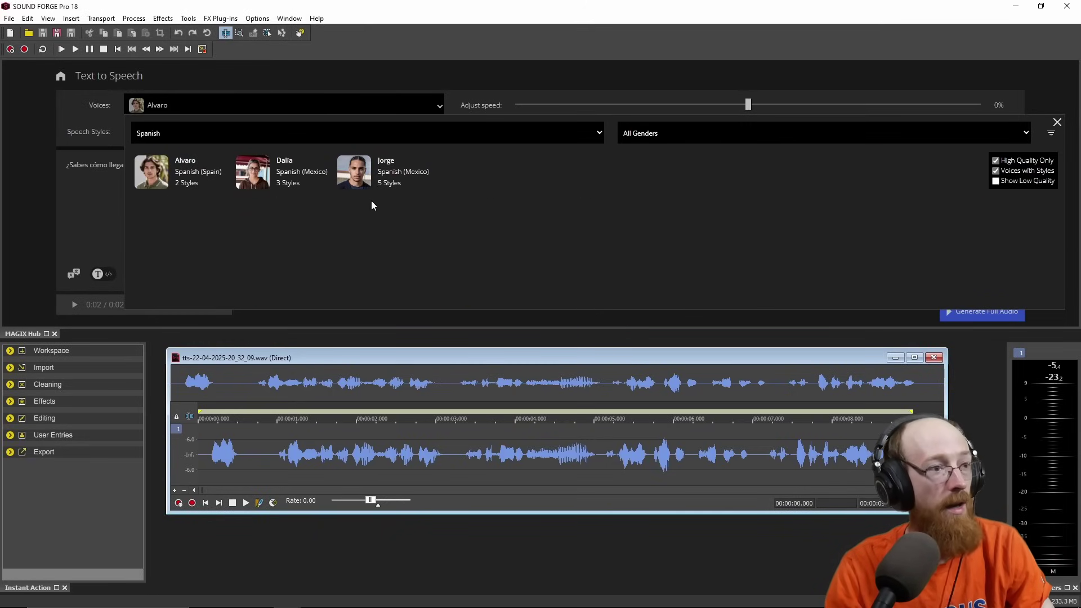
{"action": "left_click", "coordinate": [382, 178]}
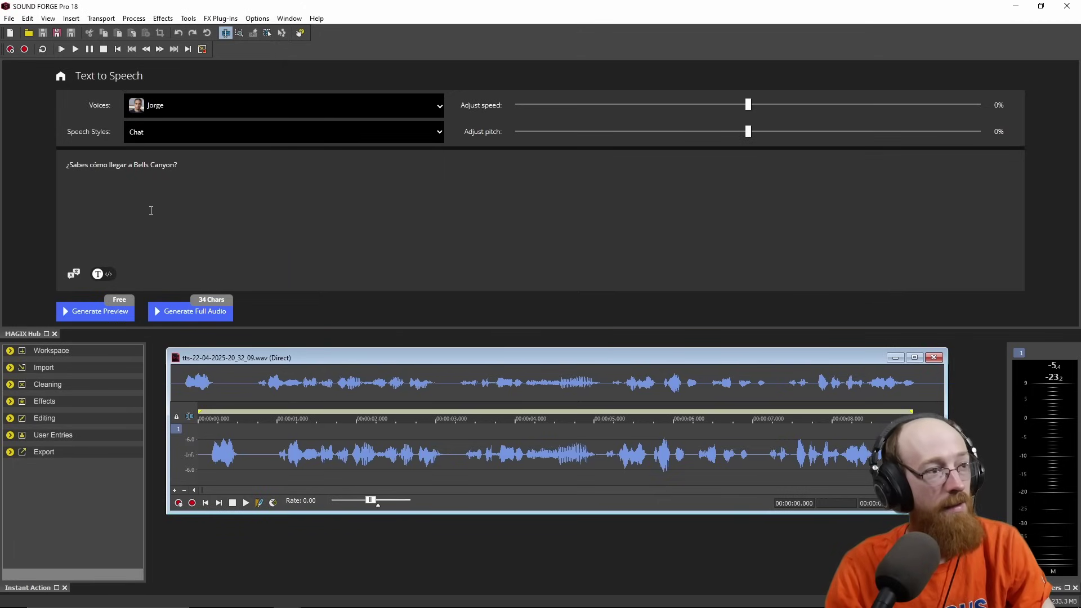
{"action": "left_click", "coordinate": [224, 112]}
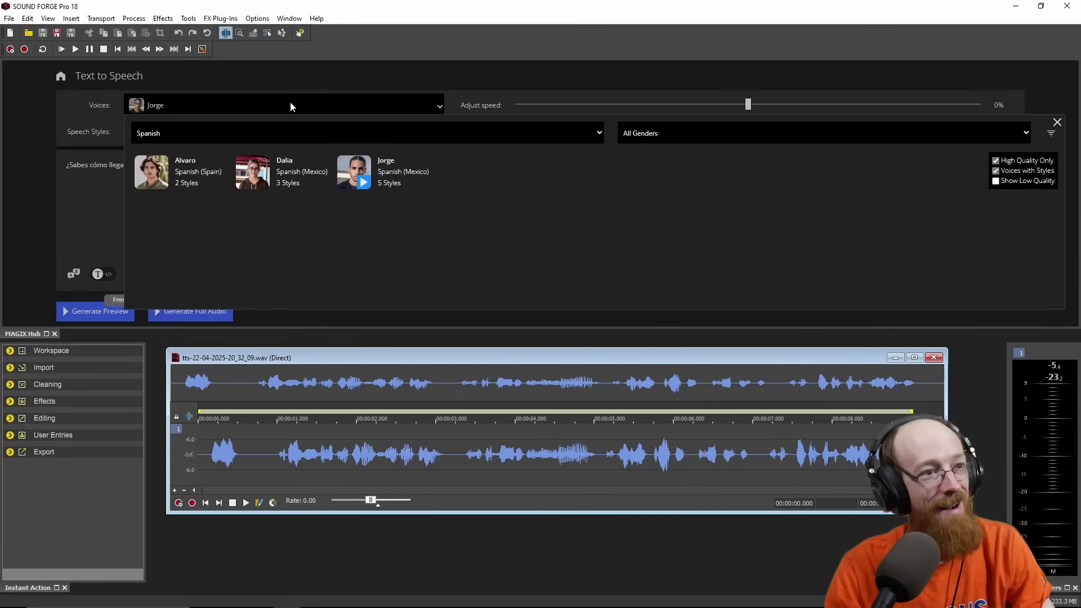
{"action": "mouse_move", "coordinate": [253, 181]}
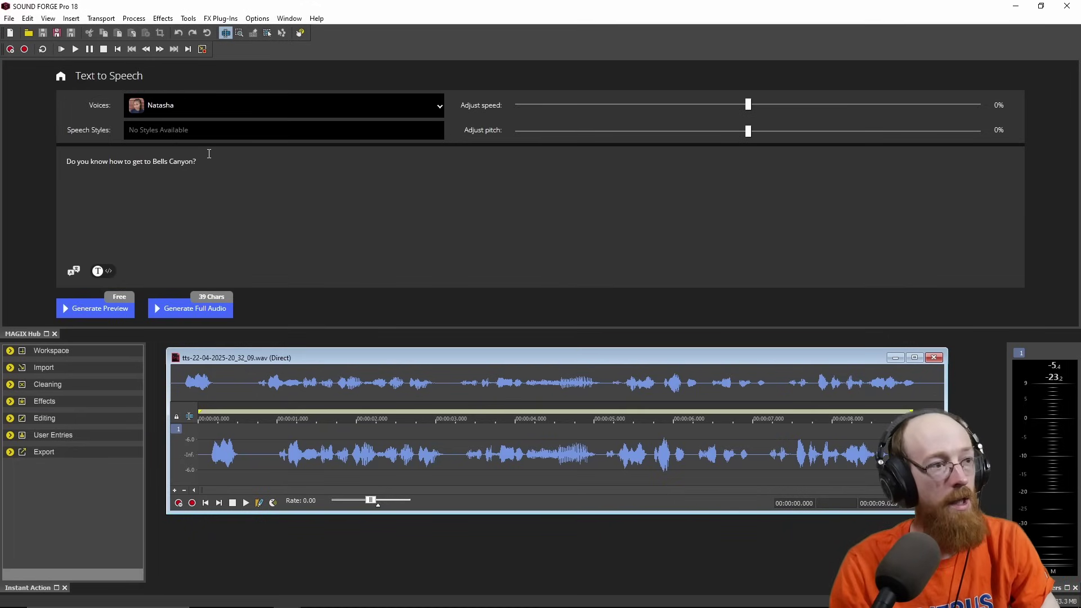
Set the translation target language to Tibetan and translate the question text.
{"action": "left_click", "coordinate": [68, 164]}
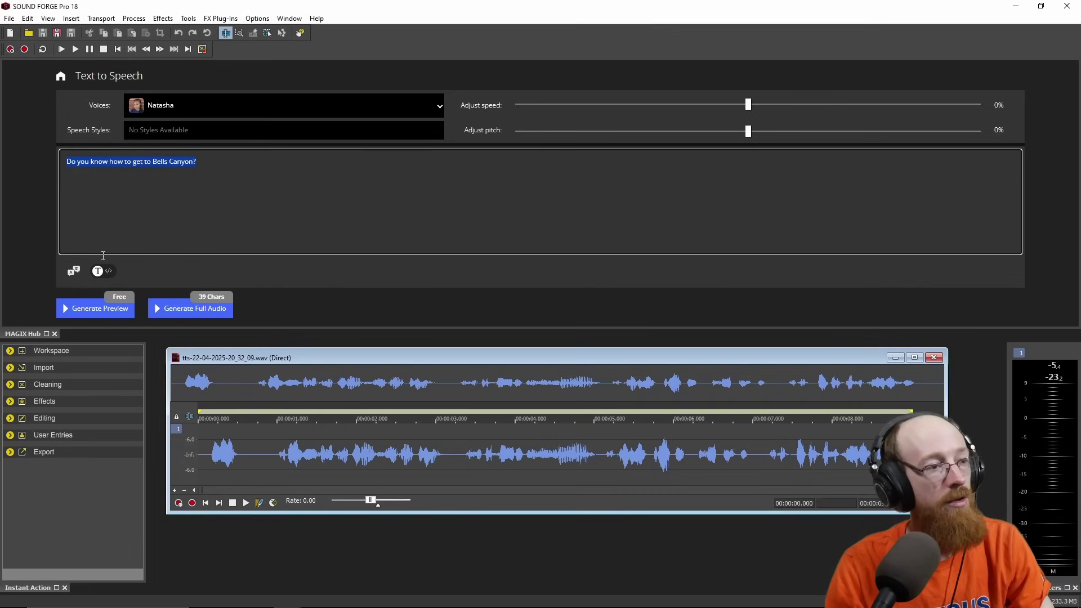
{"action": "left_click", "coordinate": [75, 274]}
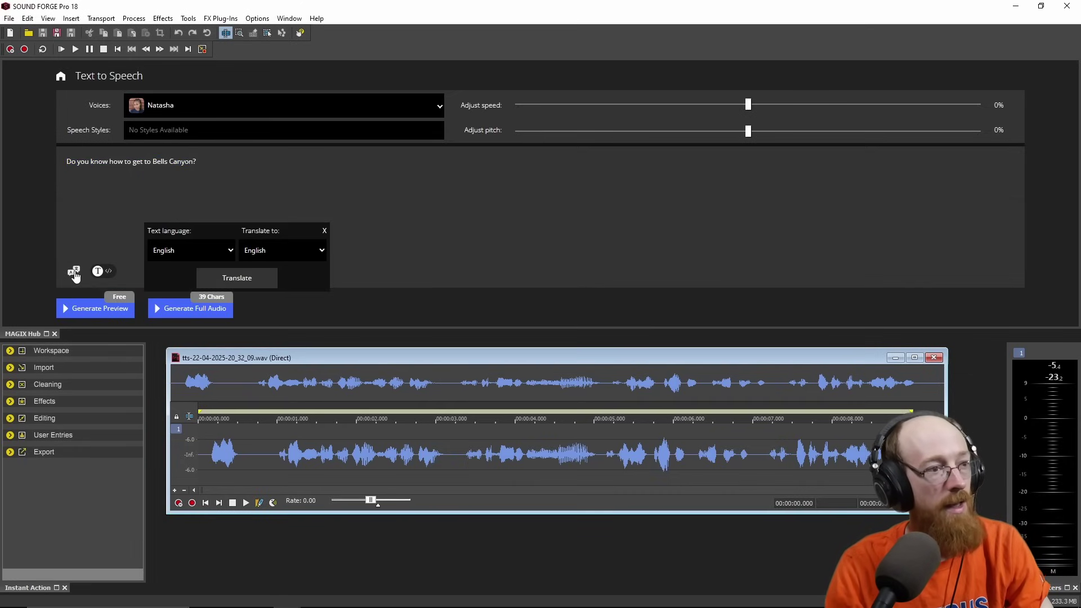
{"action": "left_click", "coordinate": [269, 250]}
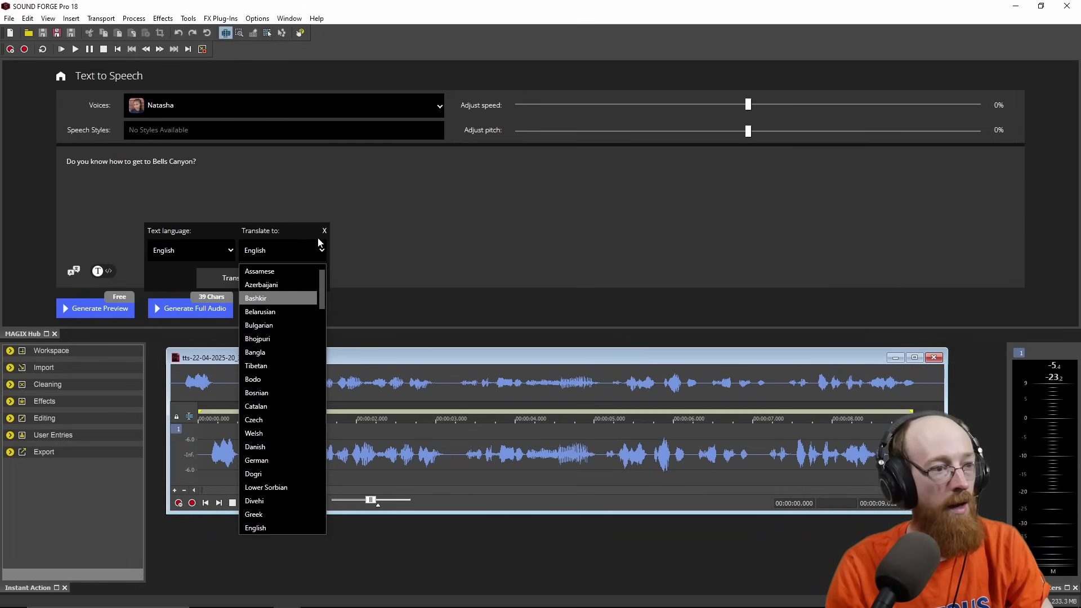
{"action": "left_click", "coordinate": [282, 366]}
{"action": "left_click", "coordinate": [237, 280]}
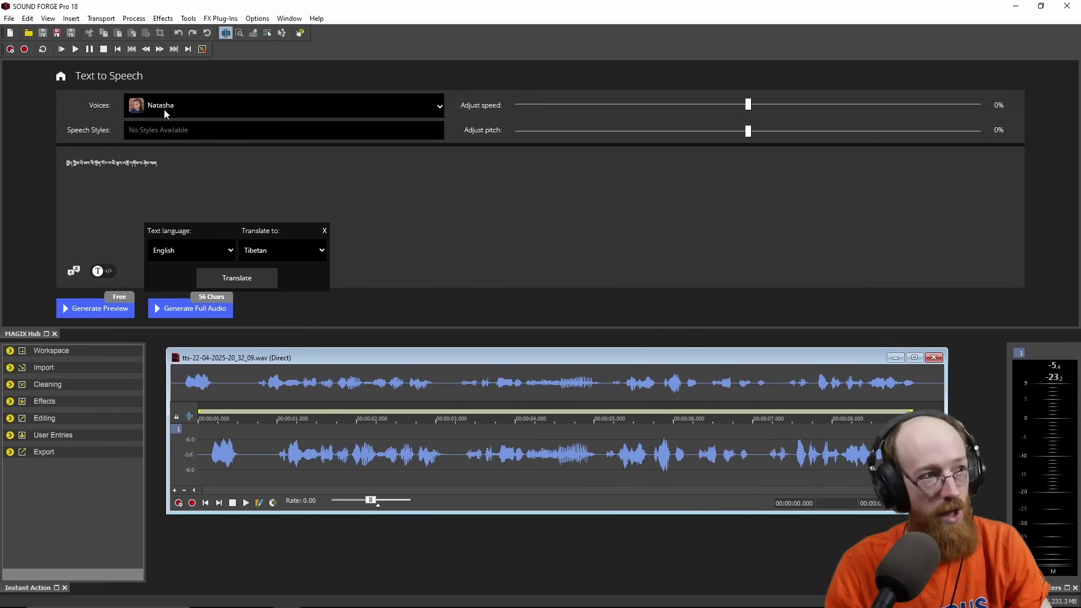
Switch the voice language filter to Turkish, loading the Emel voice.
{"action": "left_click", "coordinate": [324, 231]}
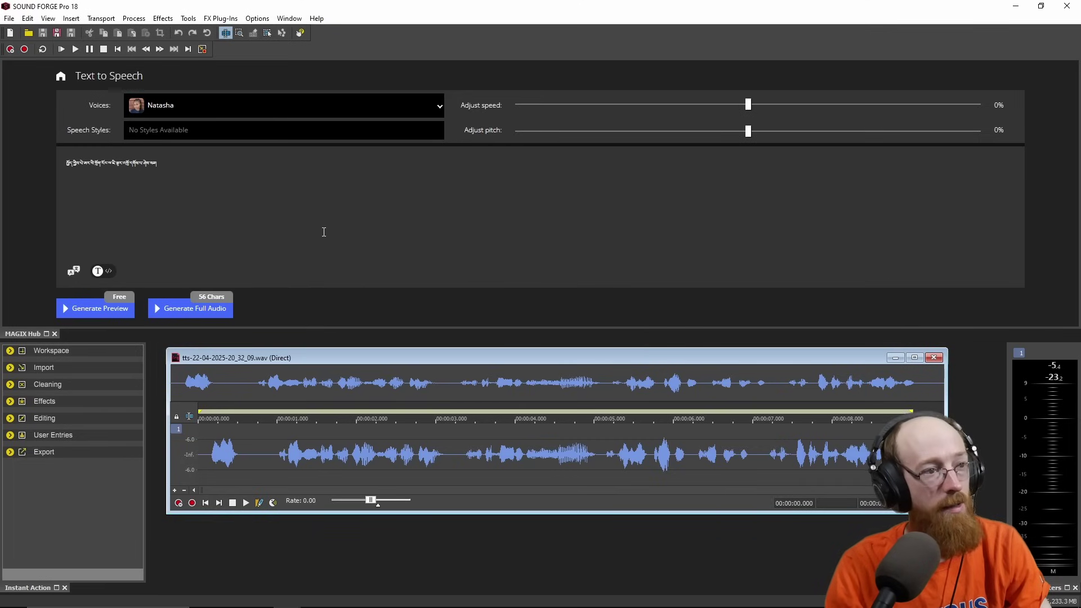
{"action": "left_click", "coordinate": [266, 113]}
{"action": "left_click", "coordinate": [193, 134]}
{"action": "key", "text": "t"}
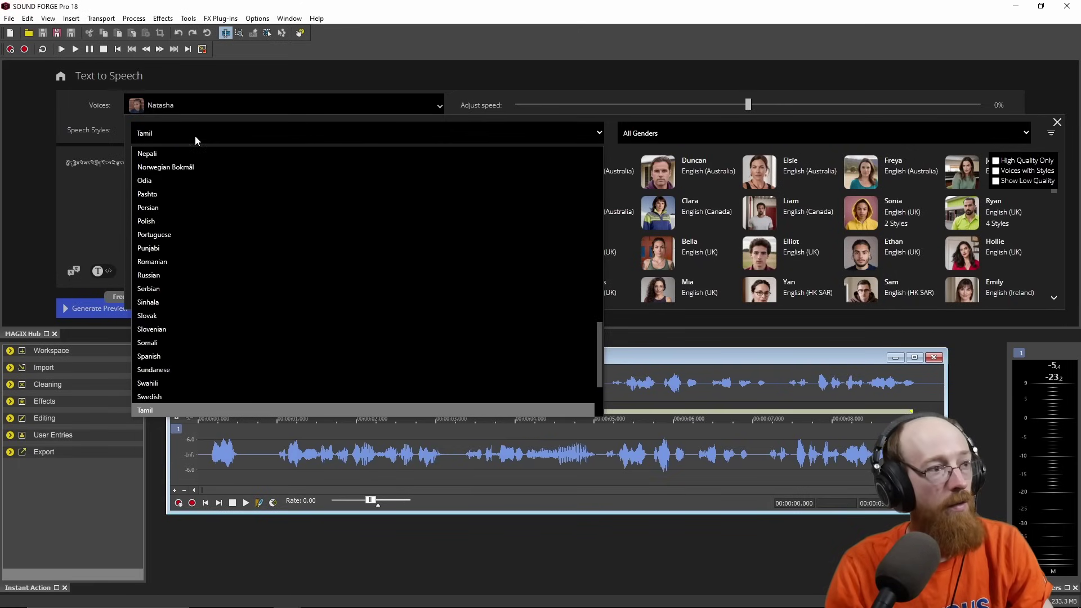
{"action": "scroll", "coordinate": [231, 282], "scroll_direction": "down", "scroll_amount": 2}
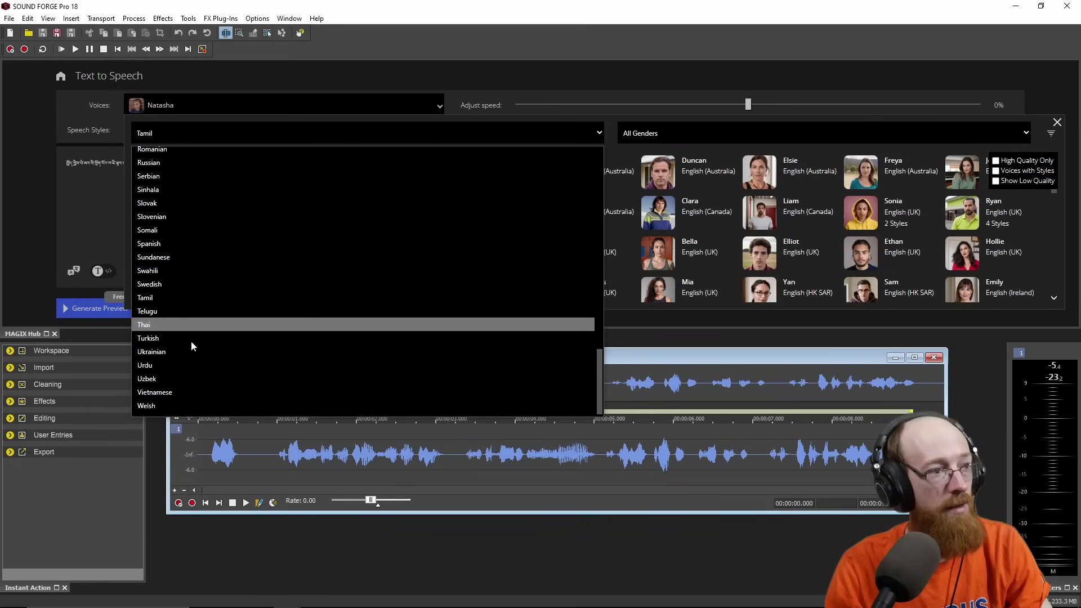
{"action": "key", "text": "t"}
{"action": "key", "text": "t"}
{"action": "key", "text": "t"}
{"action": "key", "text": "t"}
{"action": "key", "text": "t"}
{"action": "key", "text": "t"}
{"action": "key", "text": "t"}
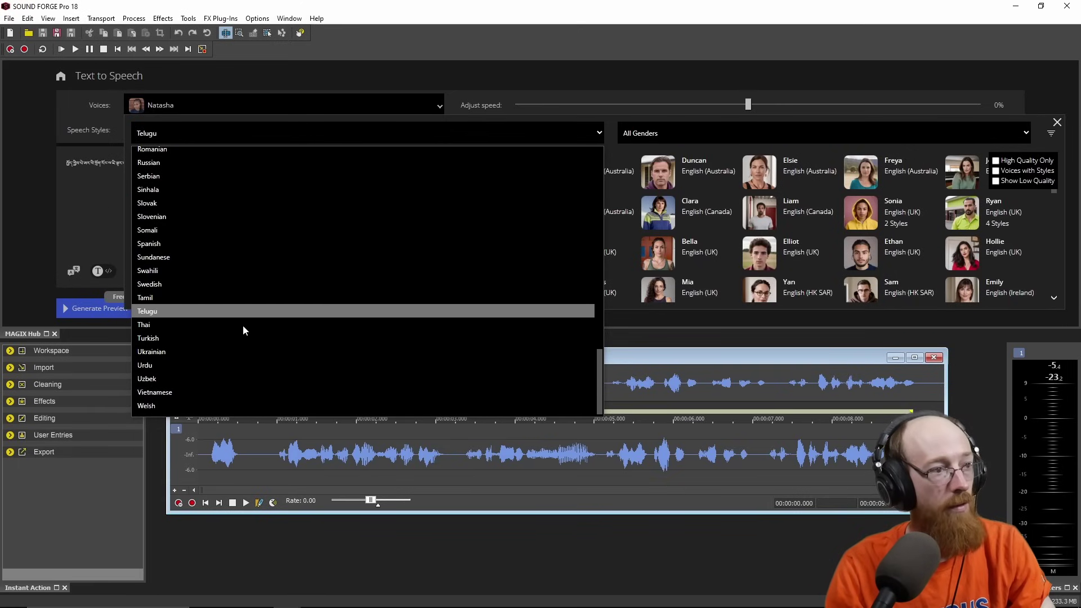
{"action": "left_click", "coordinate": [73, 211]}
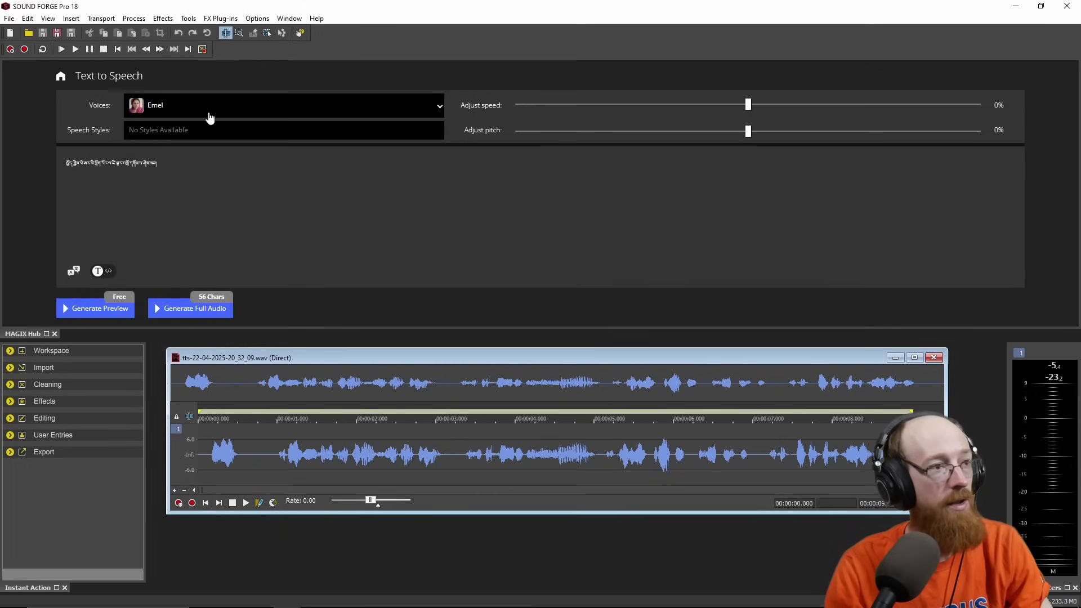
Set the translation source language to Tibetan.
{"action": "left_click", "coordinate": [169, 165]}
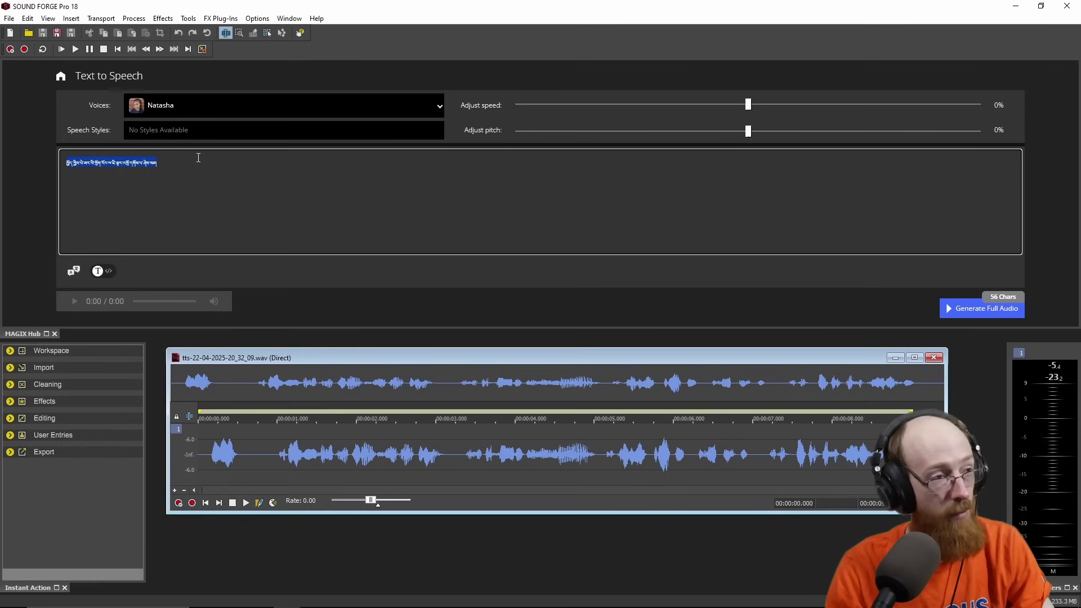
{"action": "left_click", "coordinate": [74, 271]}
{"action": "left_click", "coordinate": [183, 250]}
{"action": "scroll", "coordinate": [184, 259], "scroll_direction": "down", "scroll_amount": 10}
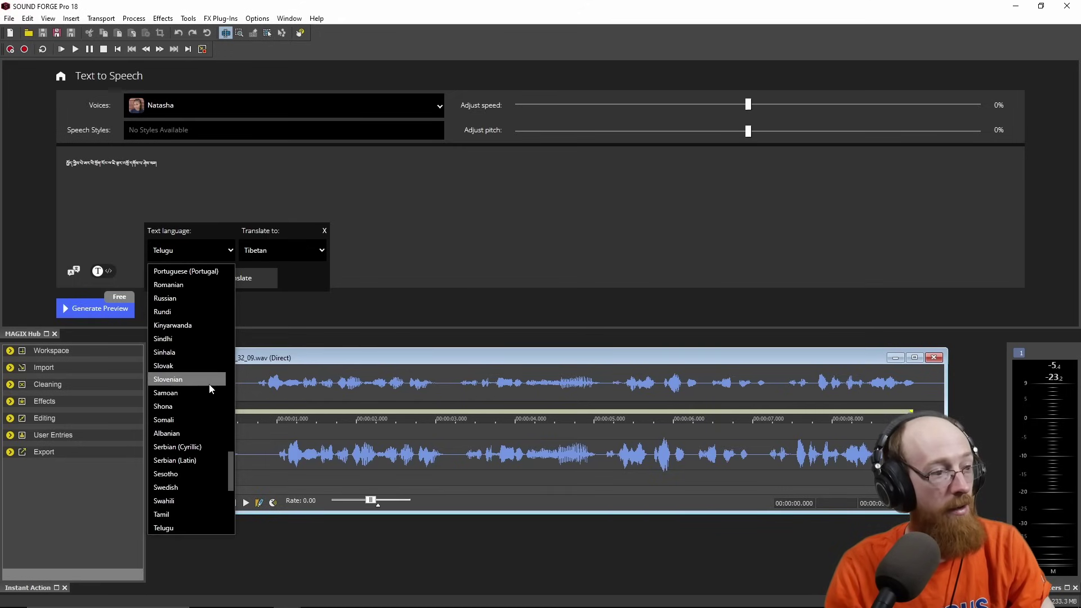
{"action": "scroll", "coordinate": [203, 448], "scroll_direction": "down", "scroll_amount": 2}
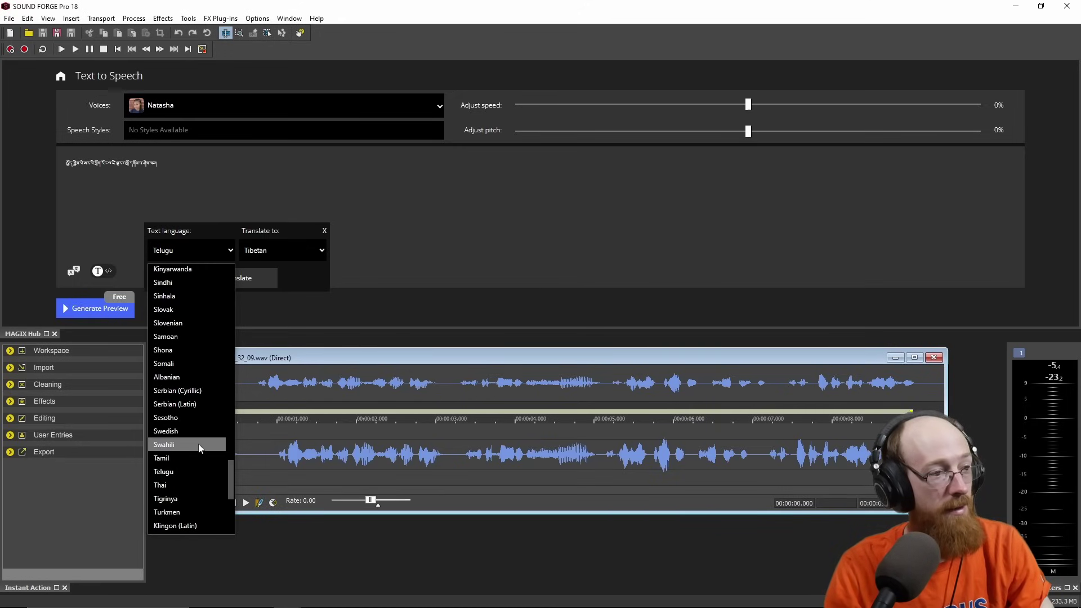
{"action": "key", "text": "Down"}
{"action": "key", "text": "Down"}
{"action": "key", "text": "Down"}
{"action": "key", "text": "Down"}
{"action": "key", "text": "Down"}
{"action": "key", "text": "Down"}
{"action": "key", "text": "Down"}
{"action": "key", "text": "Down"}
{"action": "key", "text": "Down"}
{"action": "key", "text": "Down"}
{"action": "key", "text": "Down"}
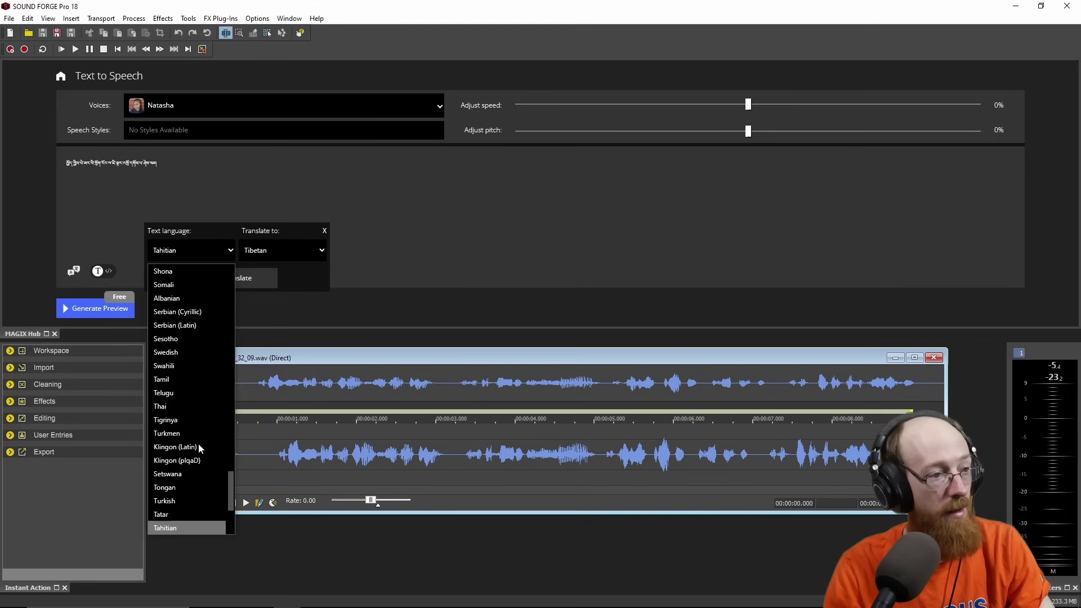
{"action": "key", "text": "t"}
{"action": "left_click", "coordinate": [167, 275]}
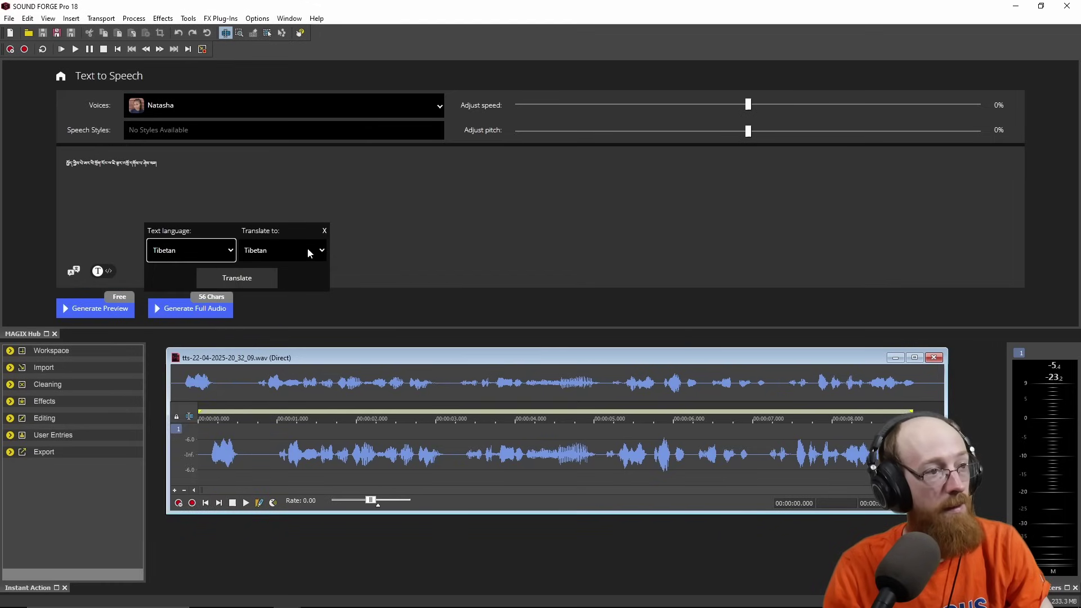
Translate the text into English, then set the source language back to English.
{"action": "left_click", "coordinate": [308, 249]}
{"action": "key", "text": "e"}
{"action": "left_click", "coordinate": [289, 527]}
{"action": "left_click", "coordinate": [248, 281]}
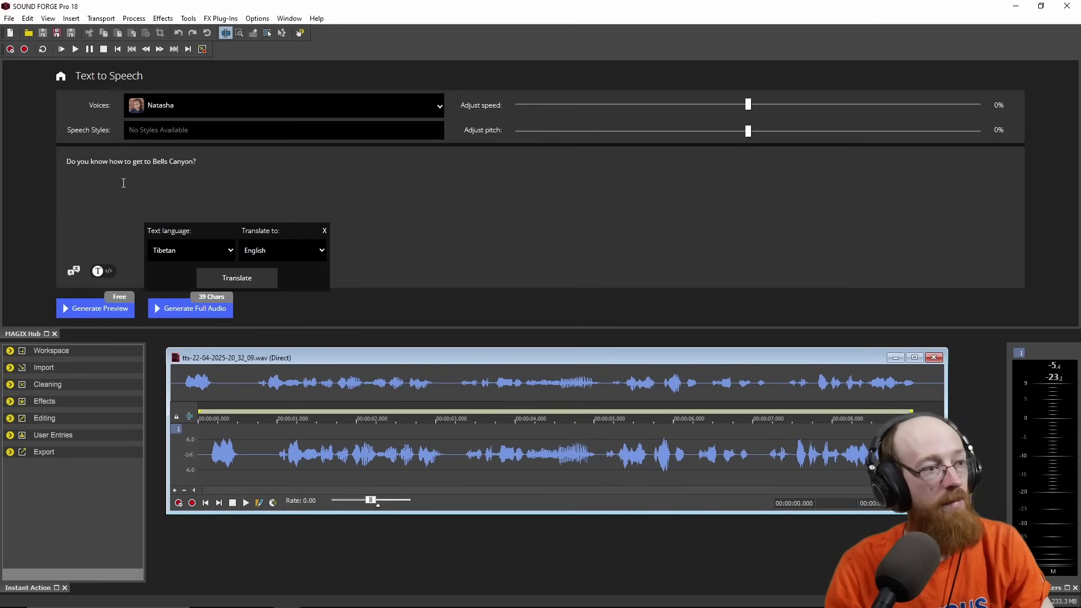
{"action": "left_click", "coordinate": [210, 250]}
{"action": "left_click", "coordinate": [178, 520]}
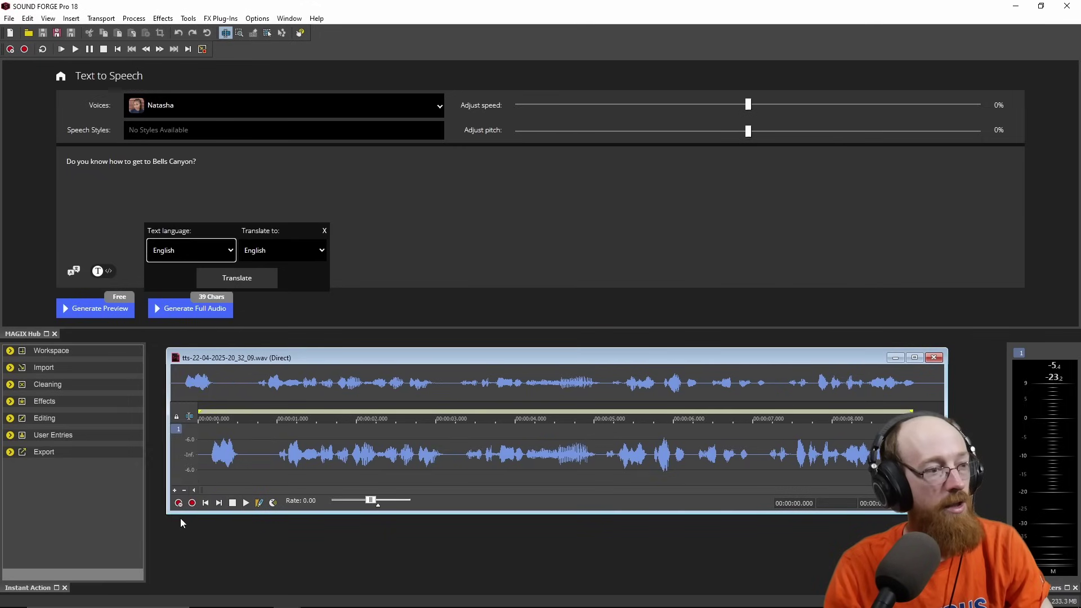
{"action": "left_click", "coordinate": [291, 251]}
Switch the voice to Fatima from the Arabic voice list.
{"action": "left_click", "coordinate": [214, 188]}
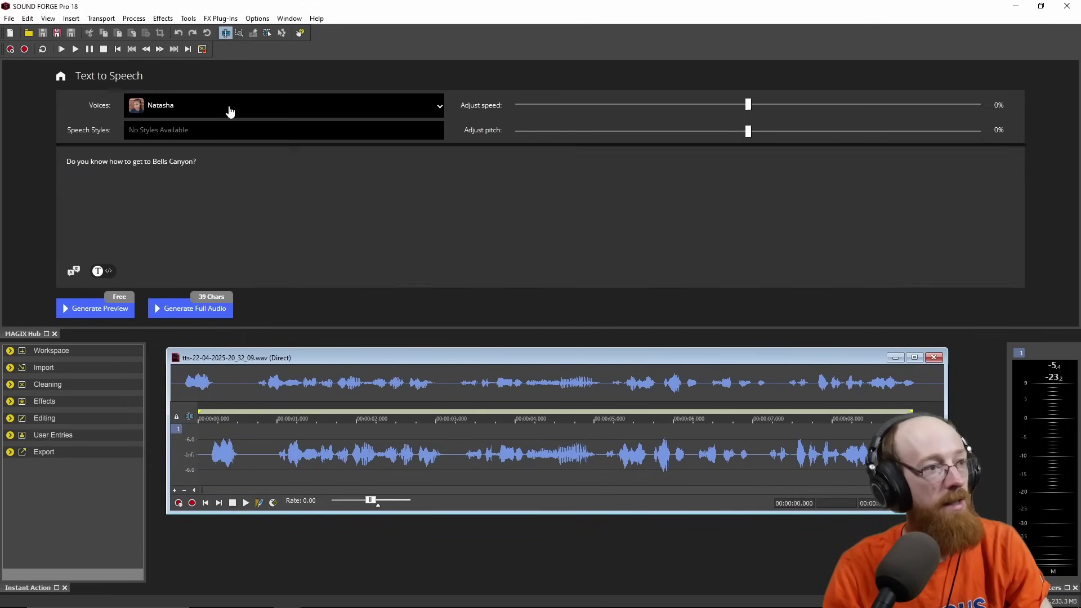
{"action": "left_click", "coordinate": [230, 107]}
{"action": "left_click", "coordinate": [228, 136]}
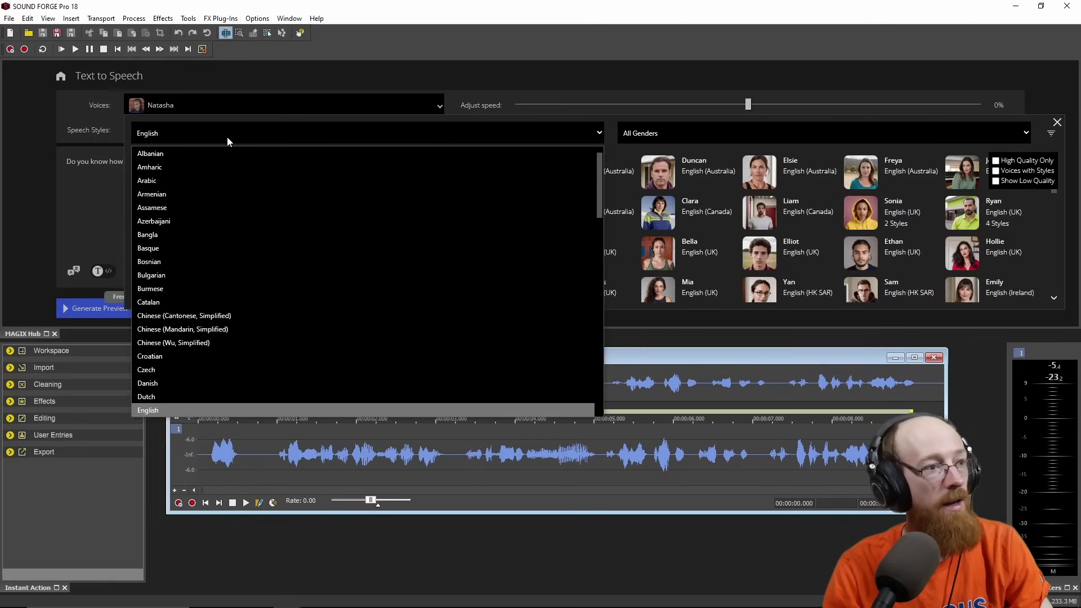
{"action": "left_click", "coordinate": [228, 180]}
{"action": "left_click", "coordinate": [59, 205]}
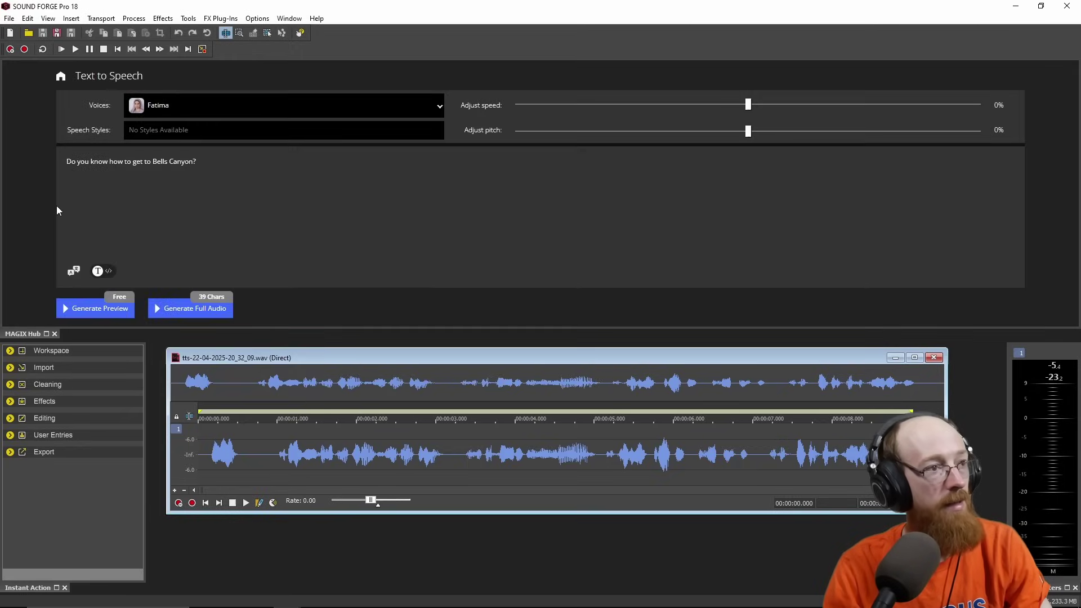
Translate the Bells Canyon question into Arabic.
{"action": "left_click", "coordinate": [74, 272]}
{"action": "left_click", "coordinate": [281, 250]}
{"action": "scroll", "coordinate": [282, 290], "scroll_direction": "down", "scroll_amount": 5}
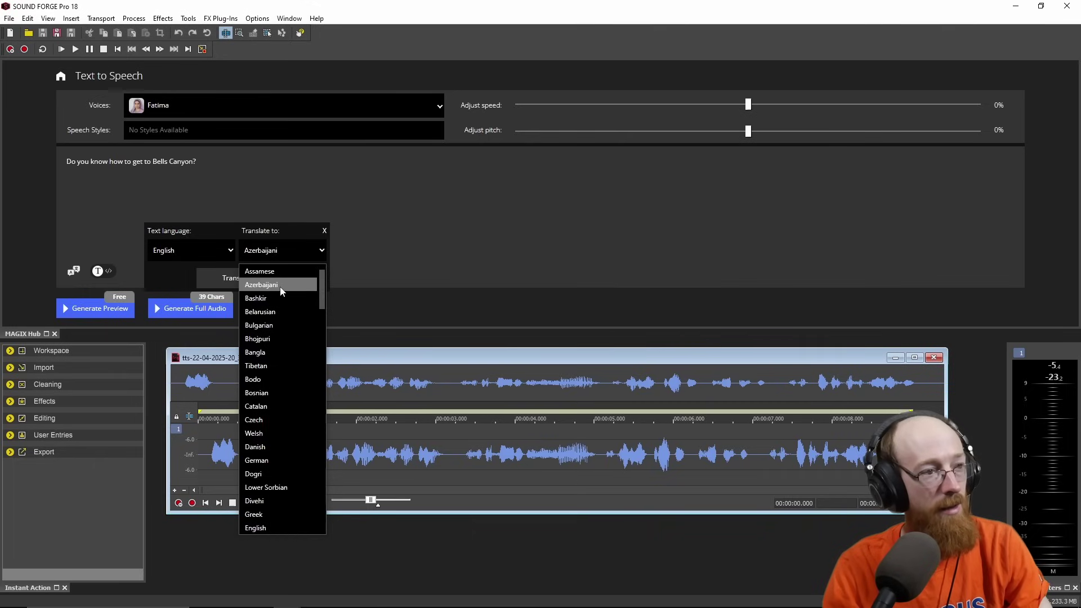
{"action": "key", "text": "a"}
{"action": "key", "text": "a"}
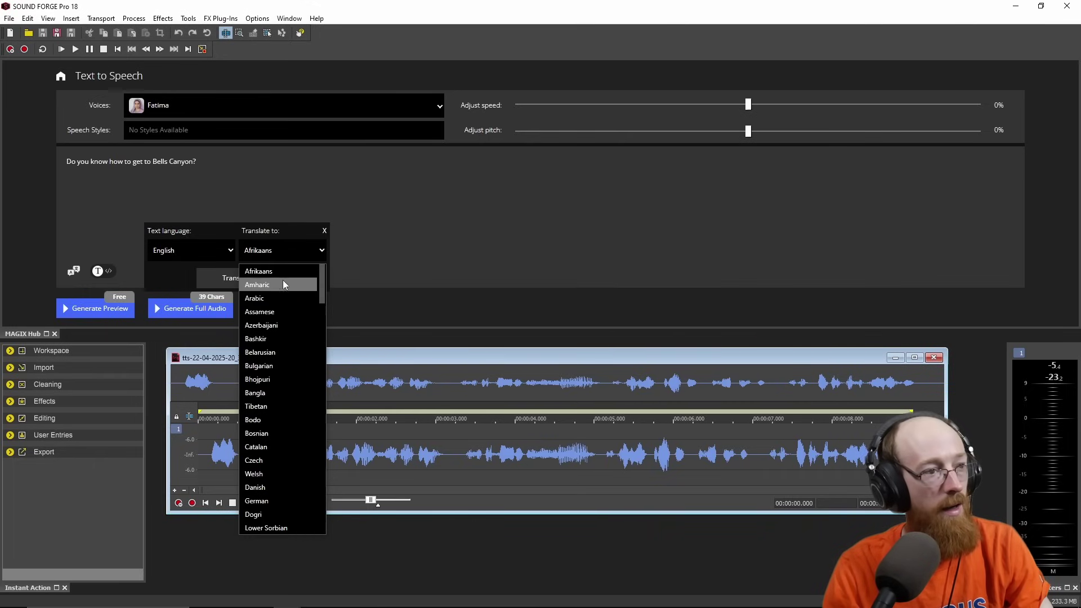
{"action": "left_click", "coordinate": [277, 298]}
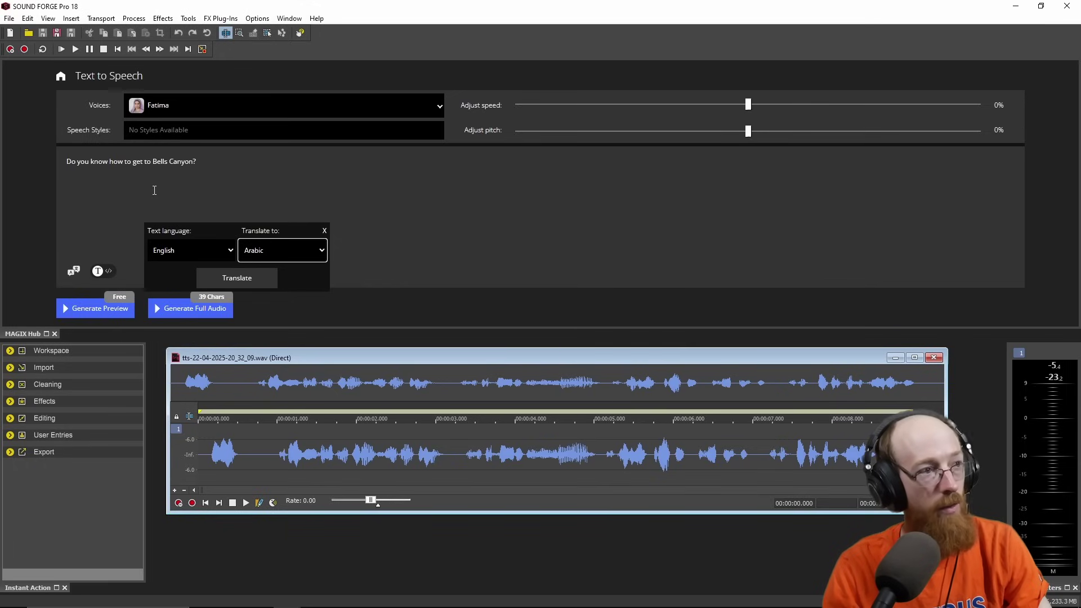
{"action": "left_click", "coordinate": [254, 282]}
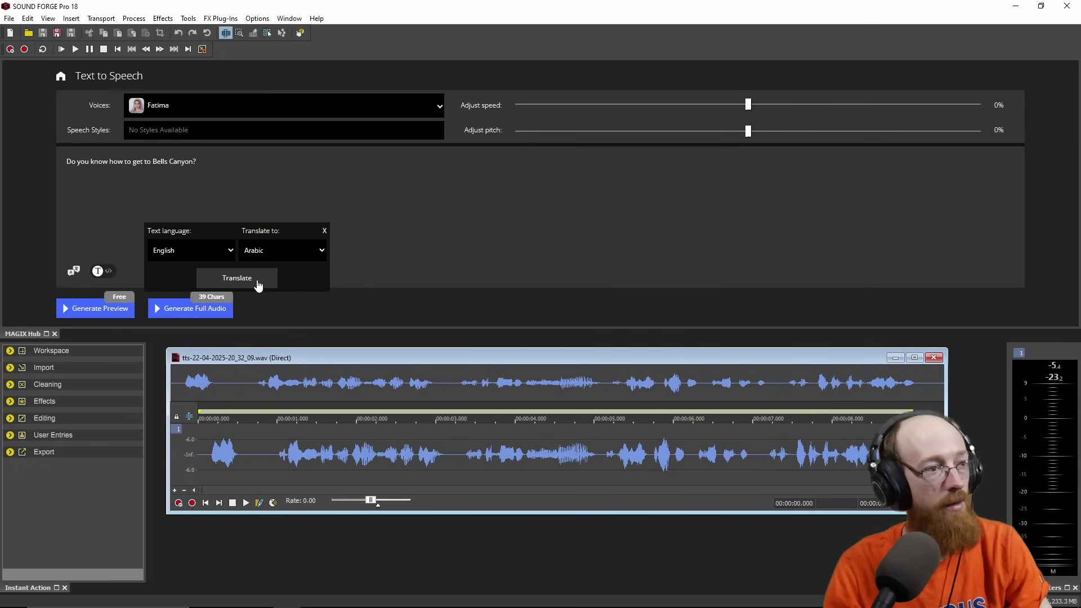
{"action": "left_click", "coordinate": [262, 229]}
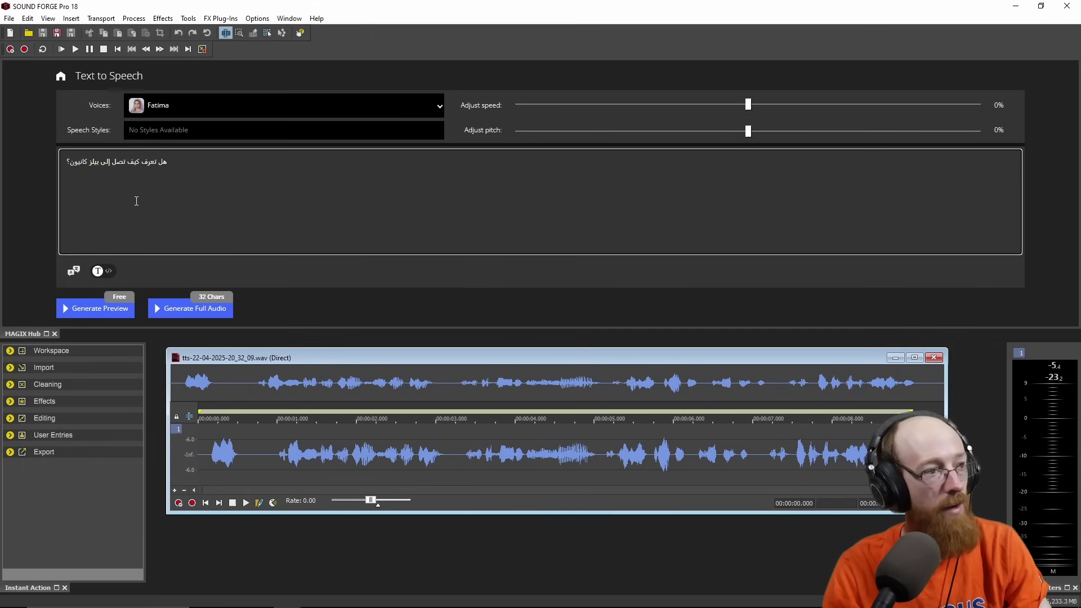
Preview the Arabic question, then generate the full clip in Fatima's voice.
{"action": "left_click", "coordinate": [98, 313]}
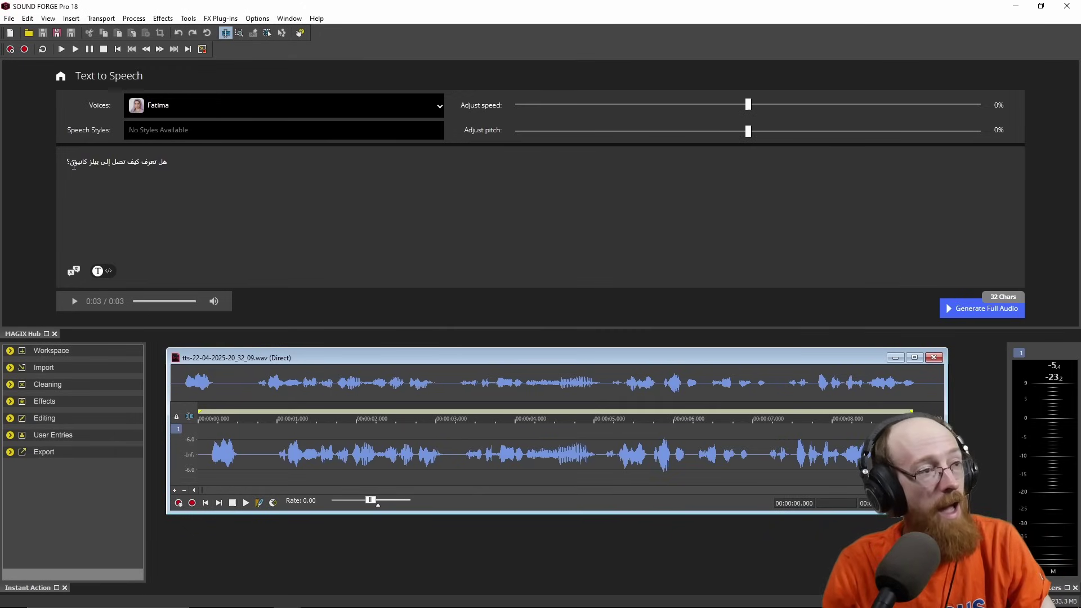
{"action": "left_click", "coordinate": [332, 115]}
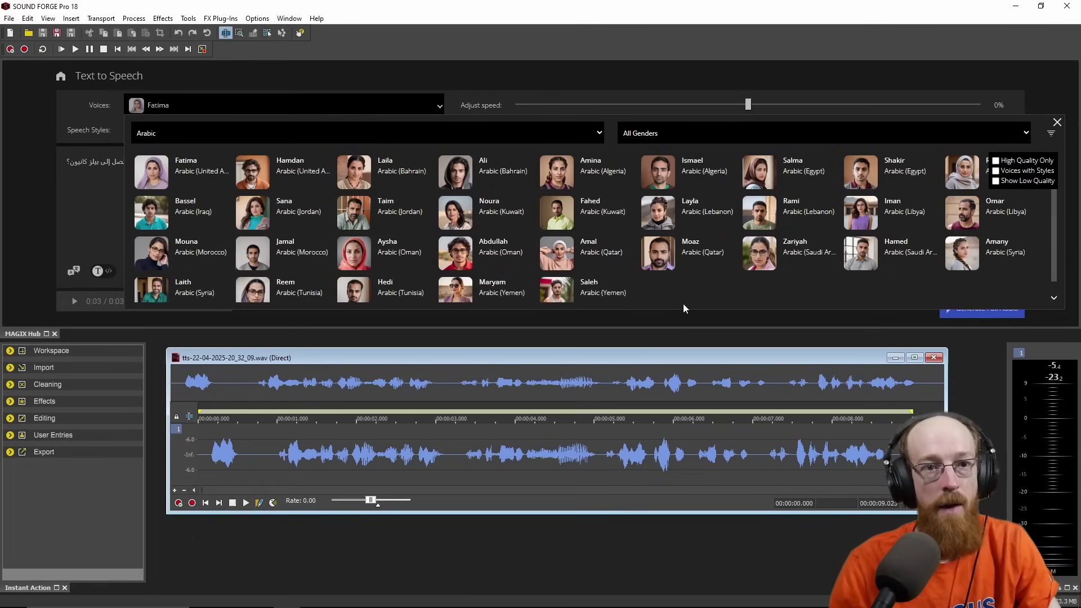
{"action": "left_click", "coordinate": [1057, 122]}
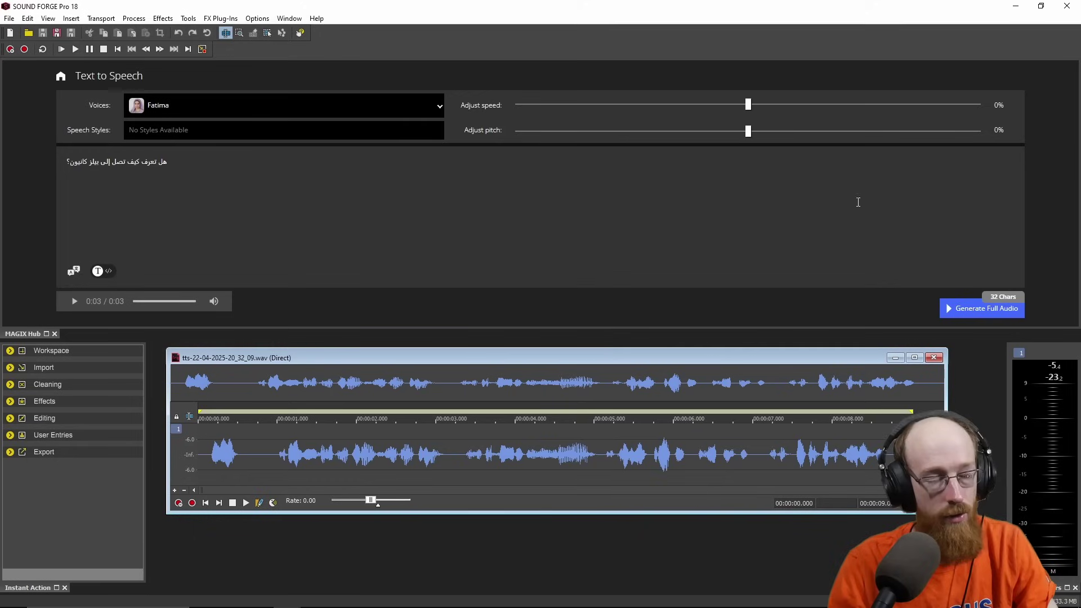
{"action": "left_click", "coordinate": [202, 160]}
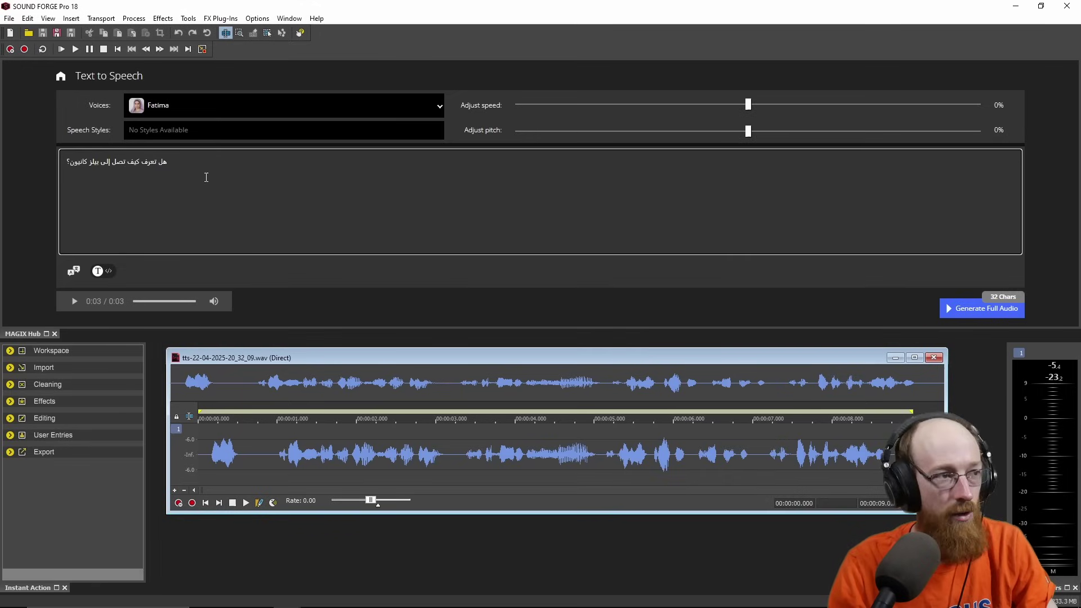
{"action": "left_click", "coordinate": [1006, 316]}
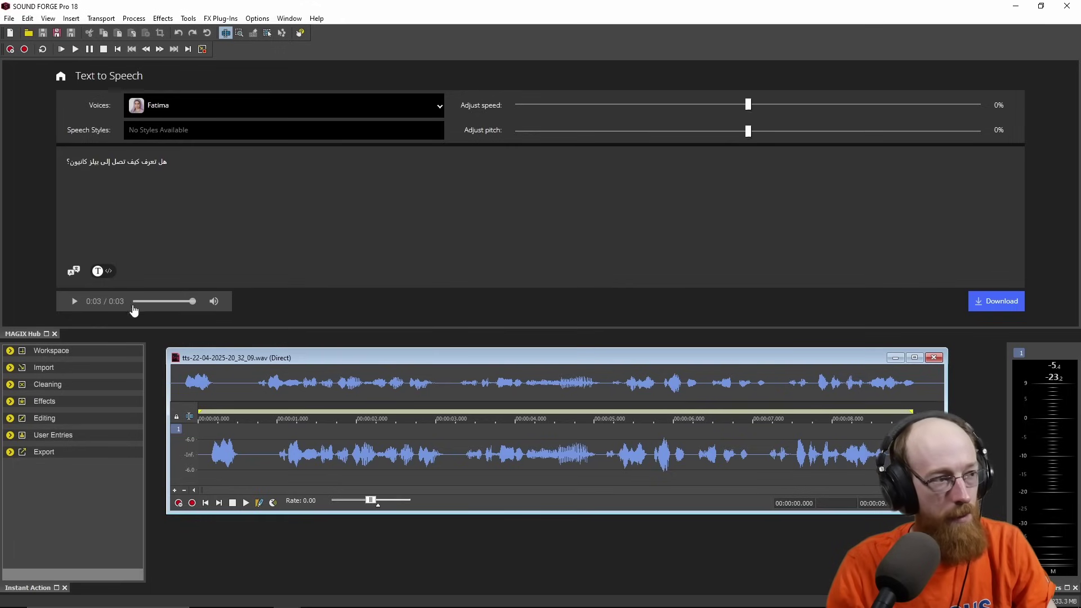
{"action": "left_click", "coordinate": [995, 303]}
{"action": "mouse_move", "coordinate": [509, 374]}
{"action": "left_mouse_down"}
{"action": "mouse_move", "coordinate": [525, 373]}
{"action": "mouse_move", "coordinate": [498, 363]}
{"action": "left_mouse_up"}
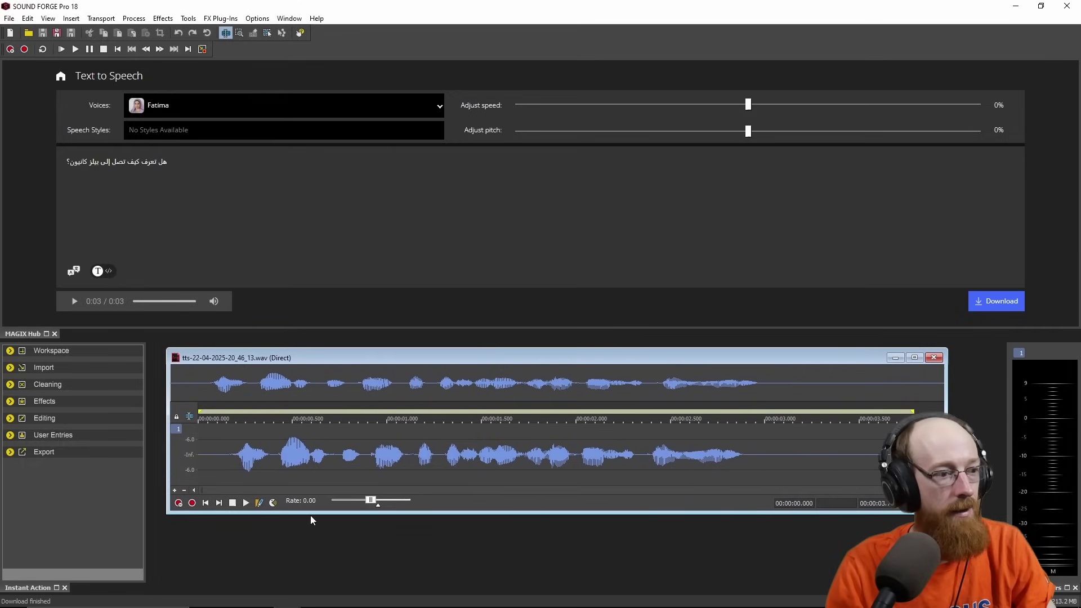
{"action": "left_click", "coordinate": [245, 503]}
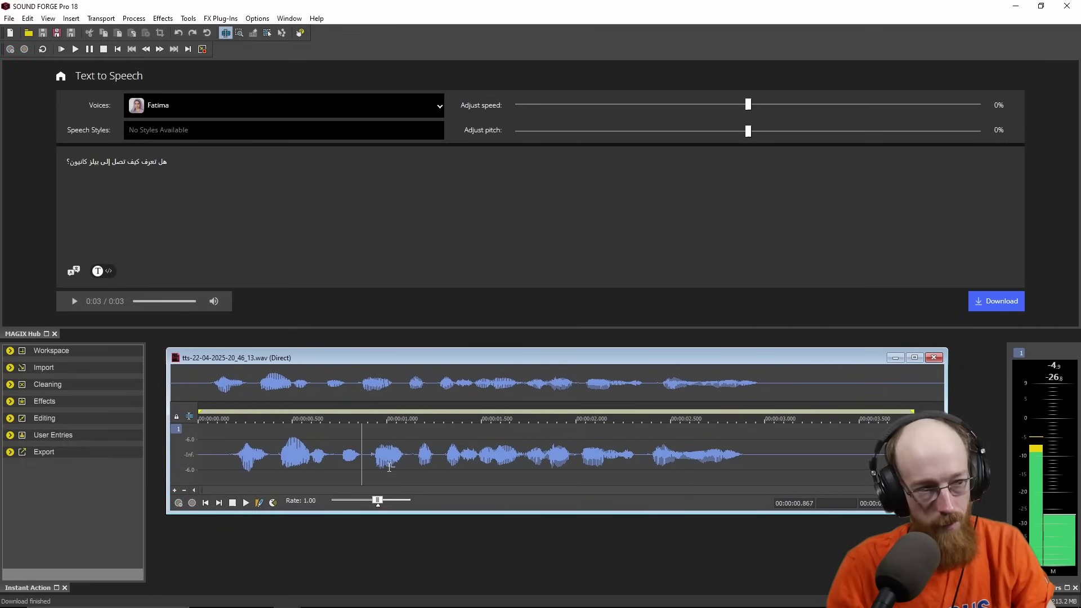
Stop the Arabic playback and preview the English line with Steffan Multilingual.
{"action": "left_click", "coordinate": [232, 503]}
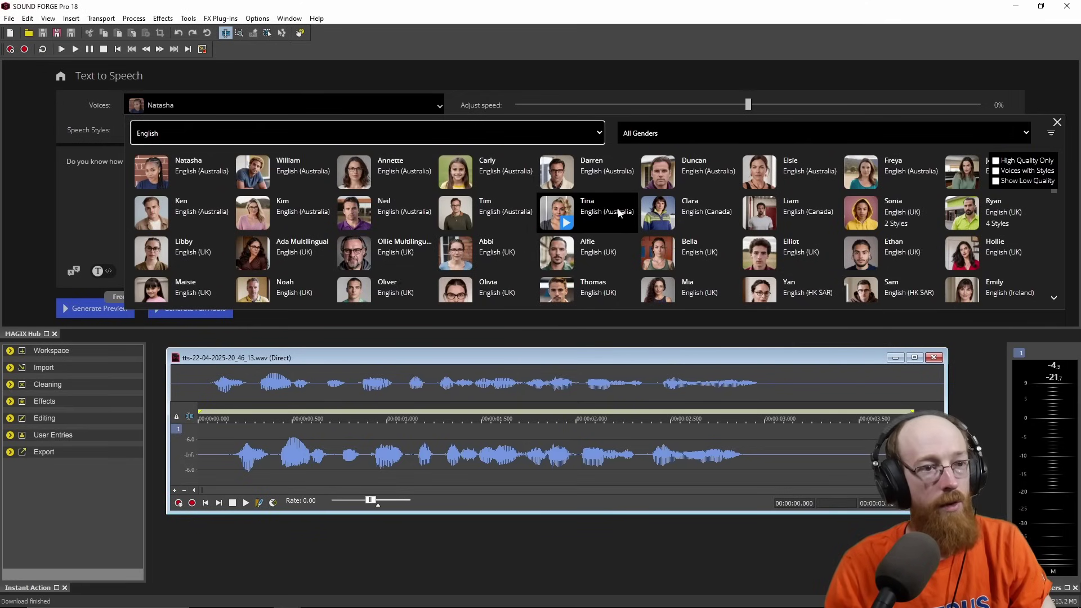
{"action": "scroll", "coordinate": [618, 213], "scroll_direction": "down", "scroll_amount": 10}
{"action": "scroll", "coordinate": [612, 212], "scroll_direction": "down", "scroll_amount": 2}
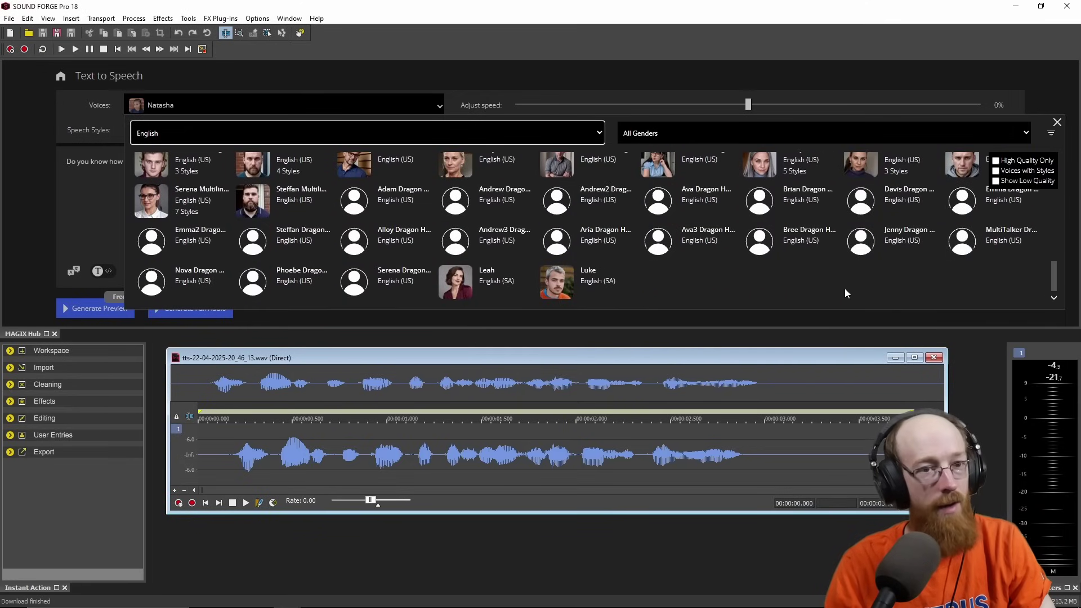
{"action": "scroll", "coordinate": [965, 279], "scroll_direction": "up", "scroll_amount": 2}
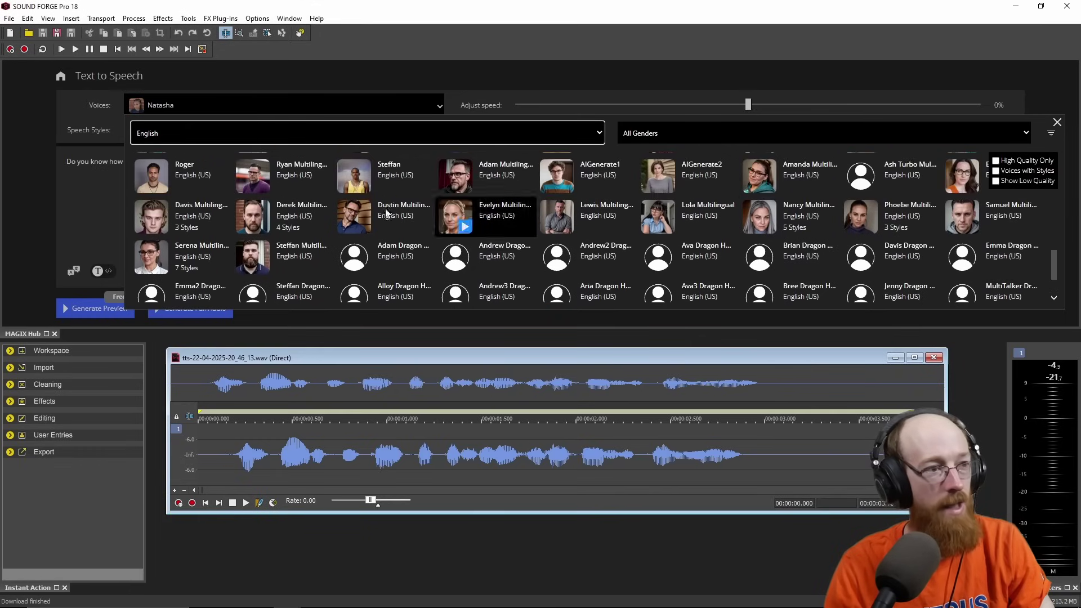
{"action": "left_click", "coordinate": [258, 260]}
{"action": "left_click", "coordinate": [93, 313]}
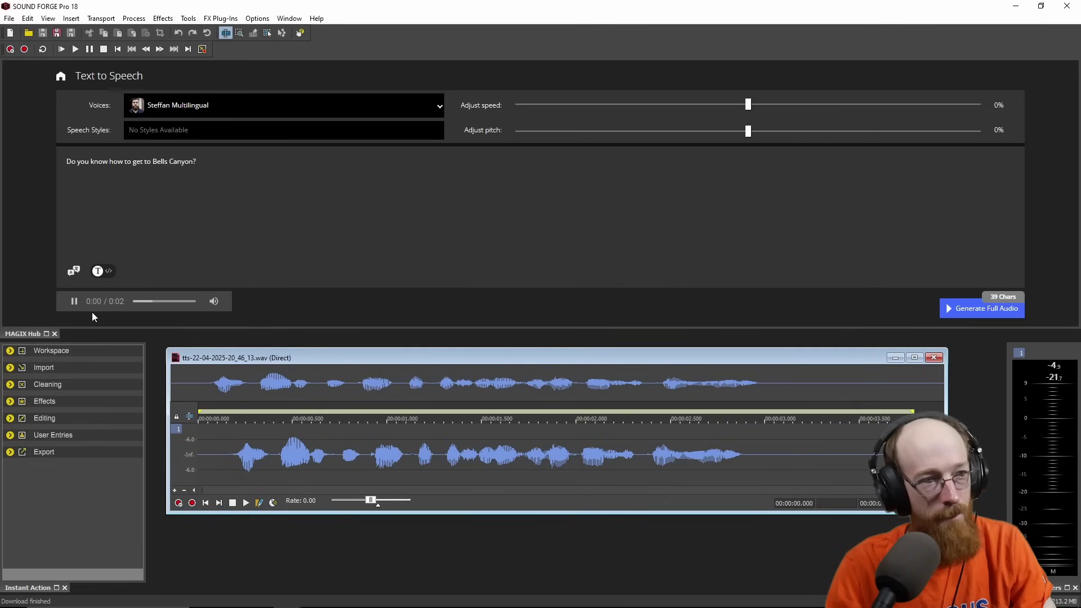
Lower pitch to -35% and preview, then switch to Brian Multilingual and preview.
{"action": "left_click_drag", "start_coordinate": [748, 131], "coordinate": [668, 131]}
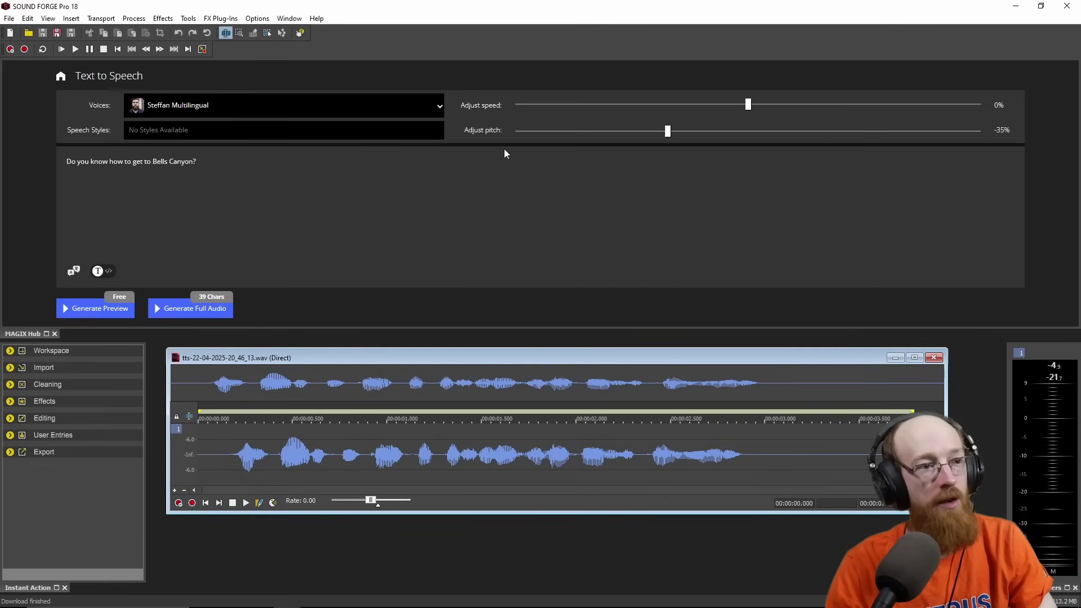
{"action": "left_click", "coordinate": [102, 316]}
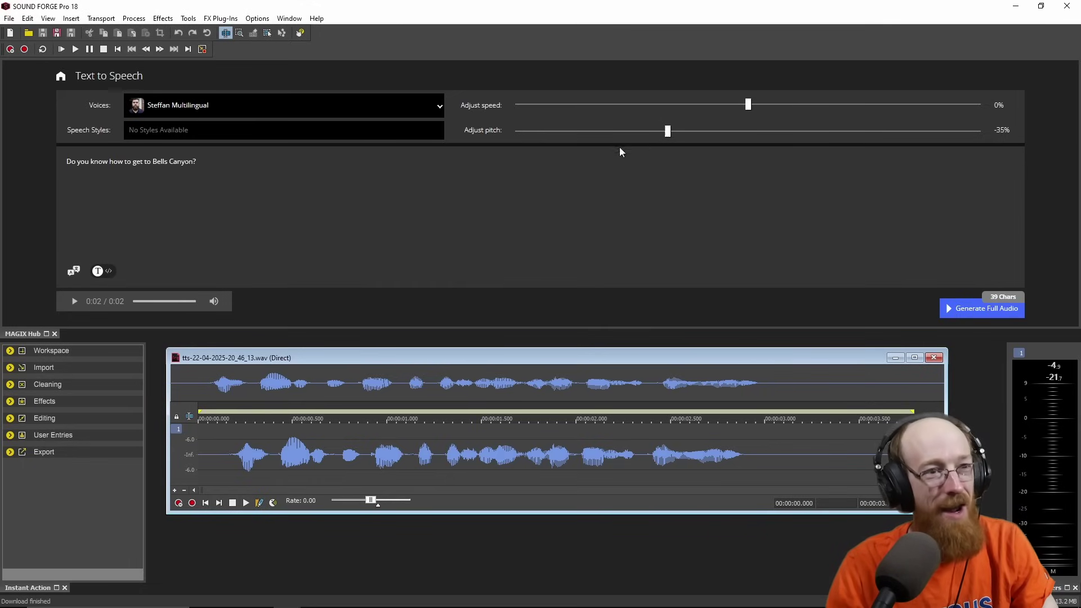
{"action": "left_click", "coordinate": [284, 107]}
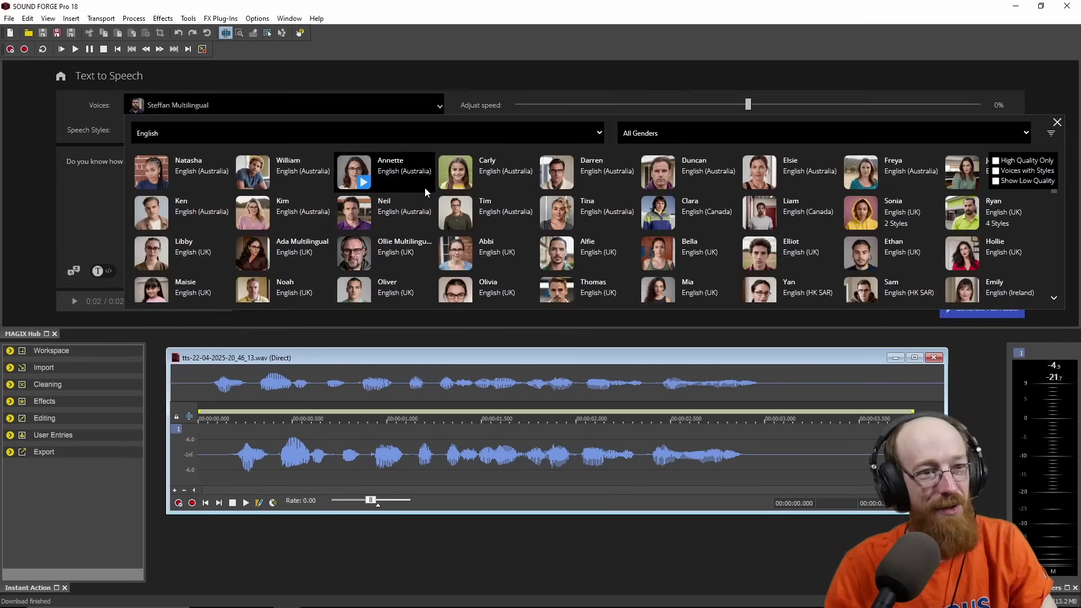
{"action": "scroll", "coordinate": [784, 224], "scroll_direction": "down", "scroll_amount": 10}
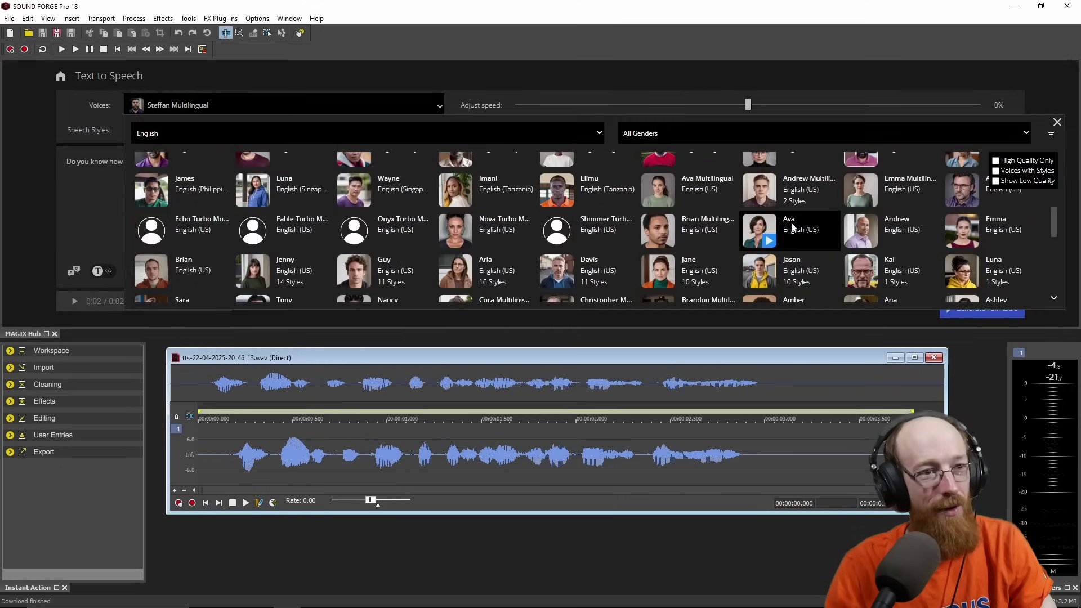
{"action": "left_click", "coordinate": [674, 225]}
{"action": "left_click", "coordinate": [75, 302]}
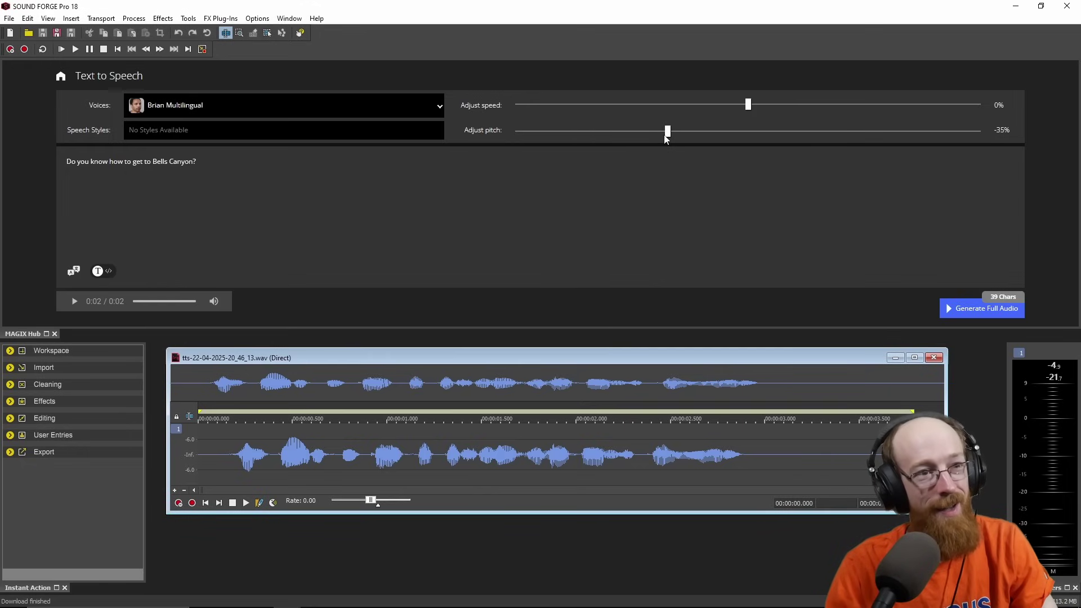
Preview Brian Multilingual at -75% and -100% pitch, then reset pitch to -33%.
{"action": "left_click_drag", "start_coordinate": [668, 132], "coordinate": [575, 136]}
{"action": "left_click", "coordinate": [101, 314]}
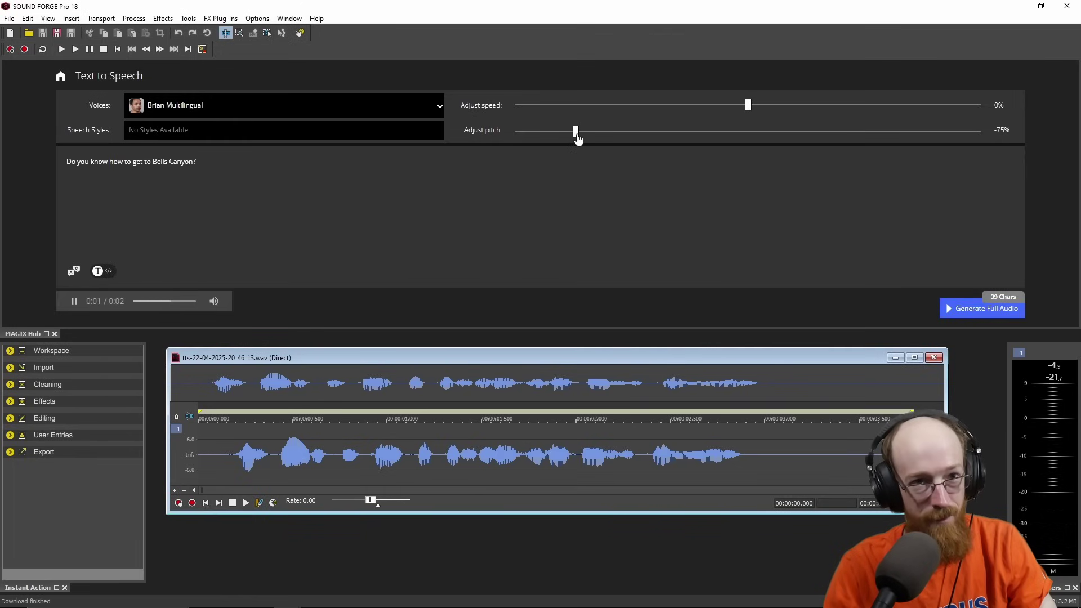
{"action": "left_click_drag", "start_coordinate": [577, 138], "coordinate": [517, 135]}
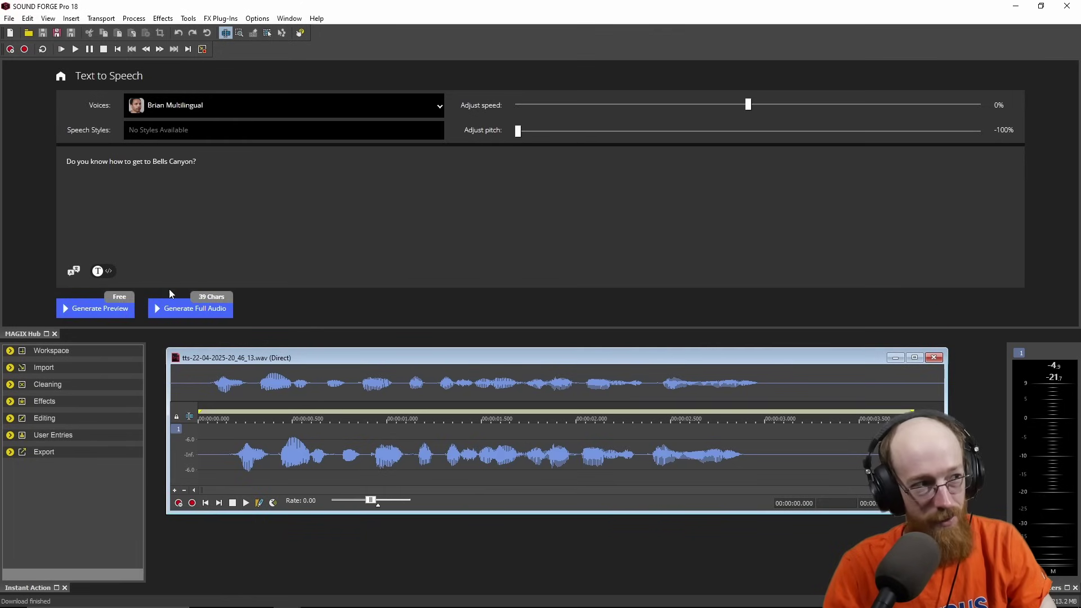
{"action": "left_click", "coordinate": [112, 313]}
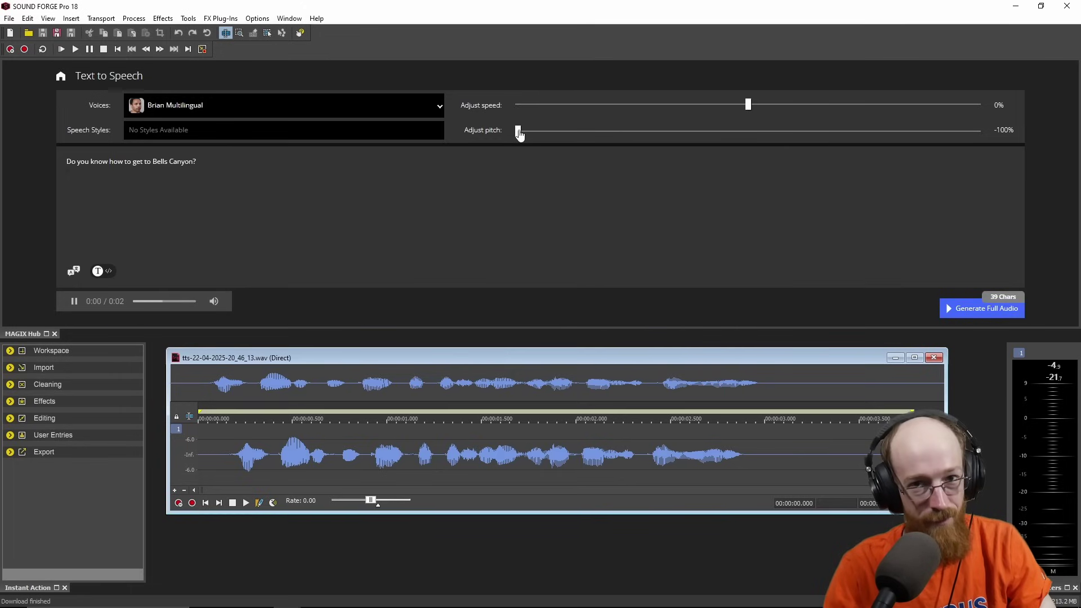
{"action": "left_click_drag", "start_coordinate": [519, 134], "coordinate": [674, 138]}
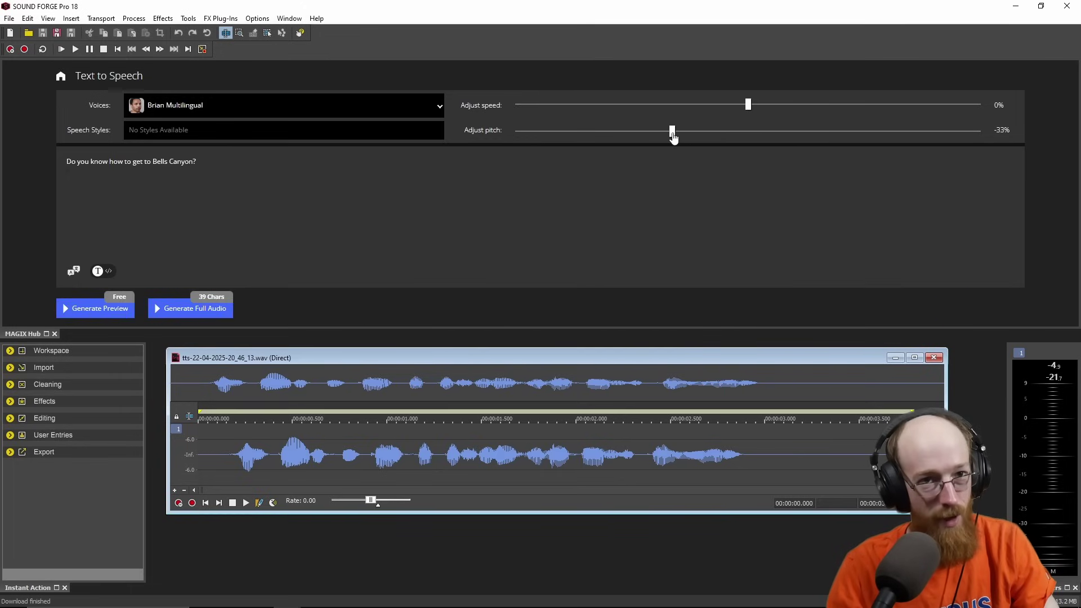
{"action": "left_click", "coordinate": [357, 111]}
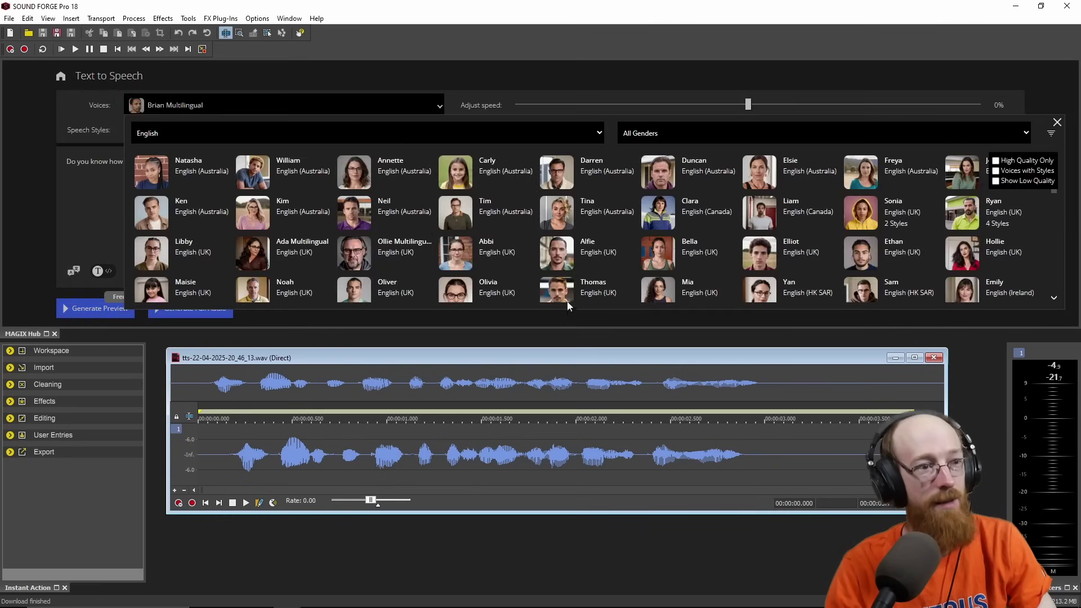
Choose the Bella voice and generate a preview of the English line.
{"action": "left_click", "coordinate": [705, 256]}
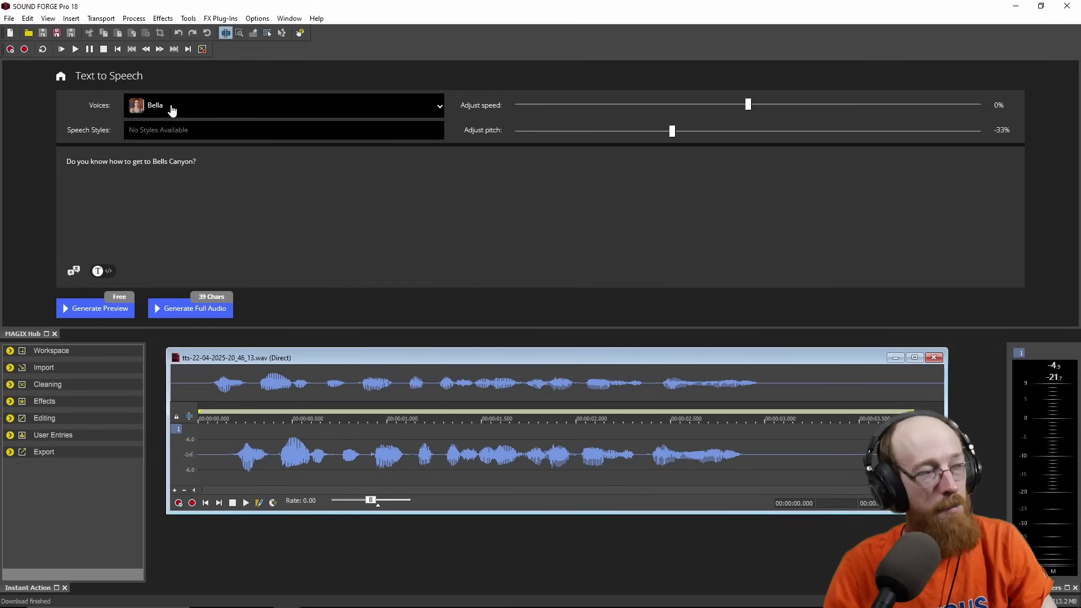
{"action": "left_click", "coordinate": [107, 310]}
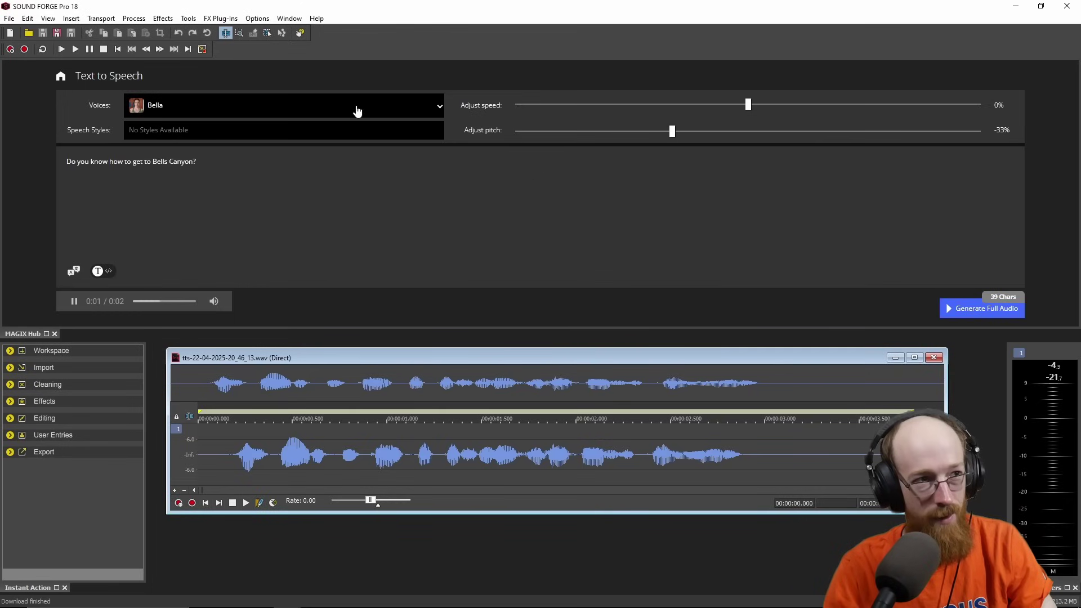
{"action": "scroll", "coordinate": [356, 110], "scroll_direction": "up", "scroll_amount": 1}
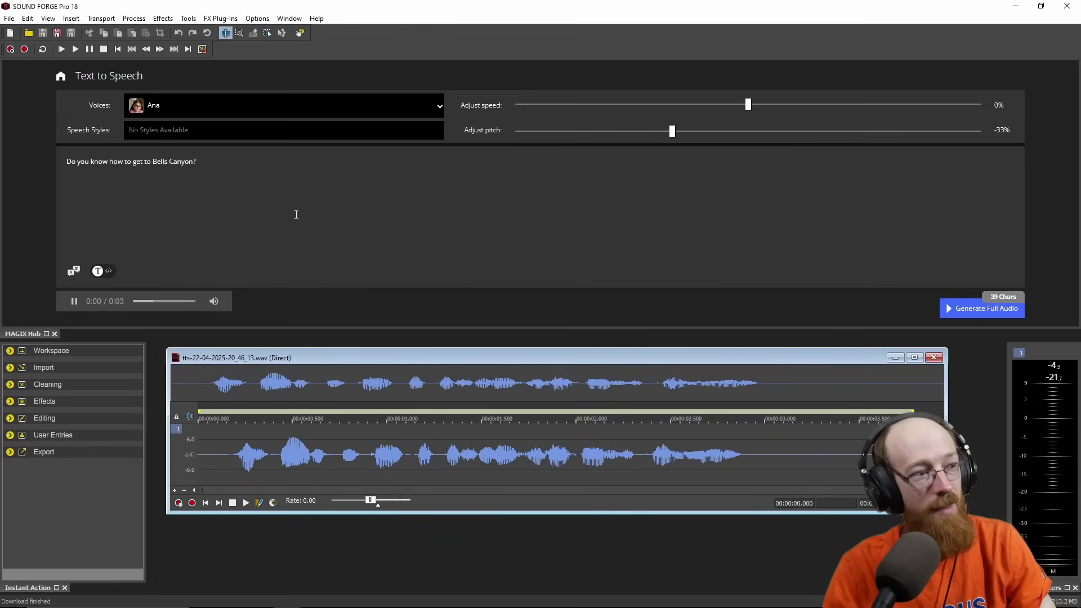
{"action": "scroll", "coordinate": [255, 200], "scroll_direction": "down", "scroll_amount": 1}
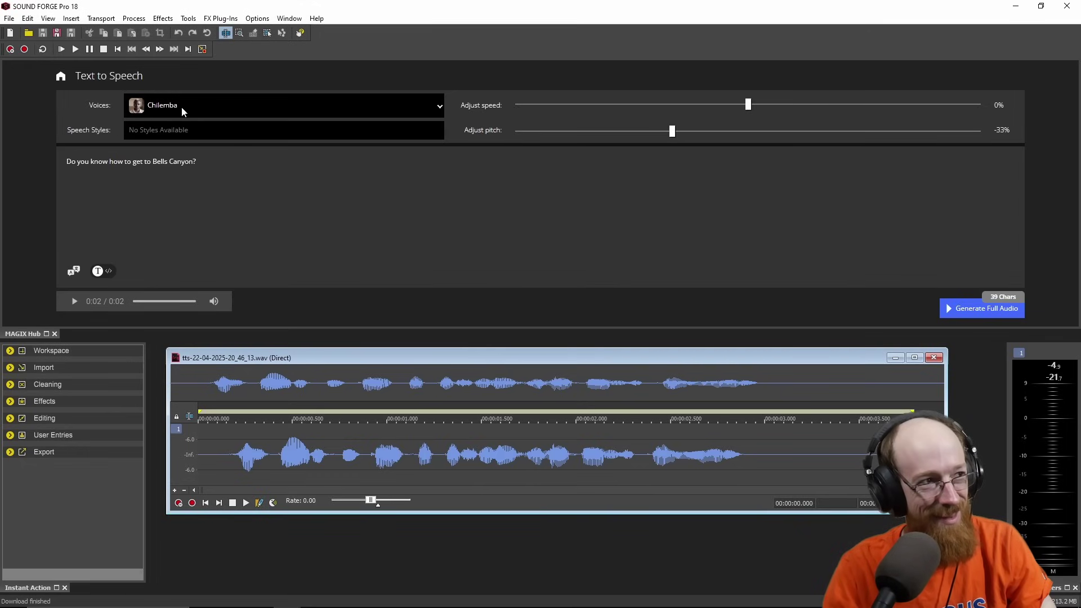
Try the Elimu voice, then settle on Connor (English, Ireland).
{"action": "left_click", "coordinate": [246, 106]}
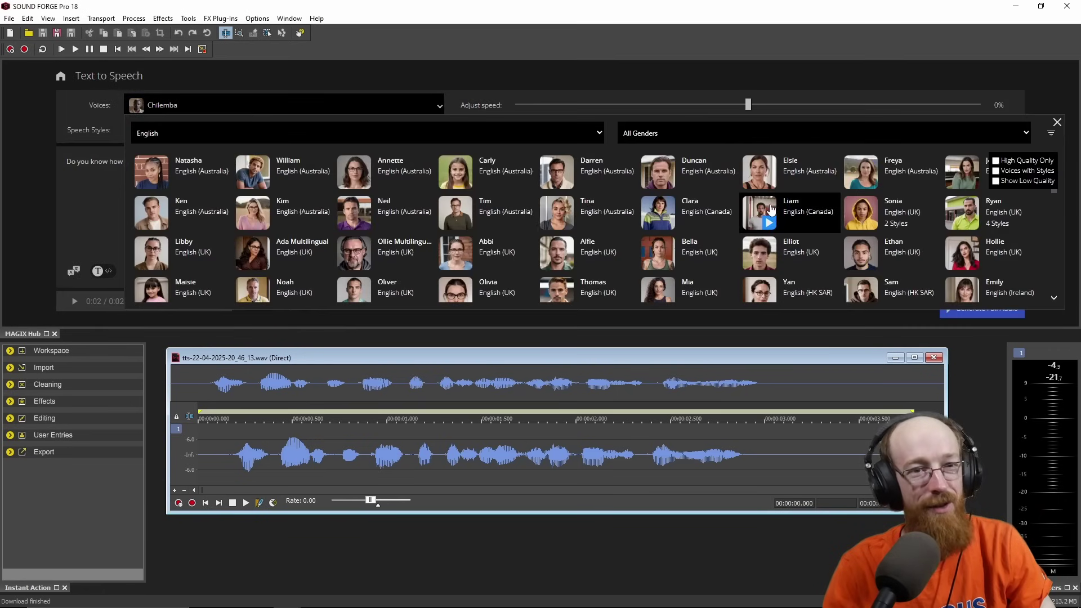
{"action": "scroll", "coordinate": [772, 210], "scroll_direction": "down", "scroll_amount": 2}
{"action": "scroll", "coordinate": [822, 199], "scroll_direction": "down", "scroll_amount": 3}
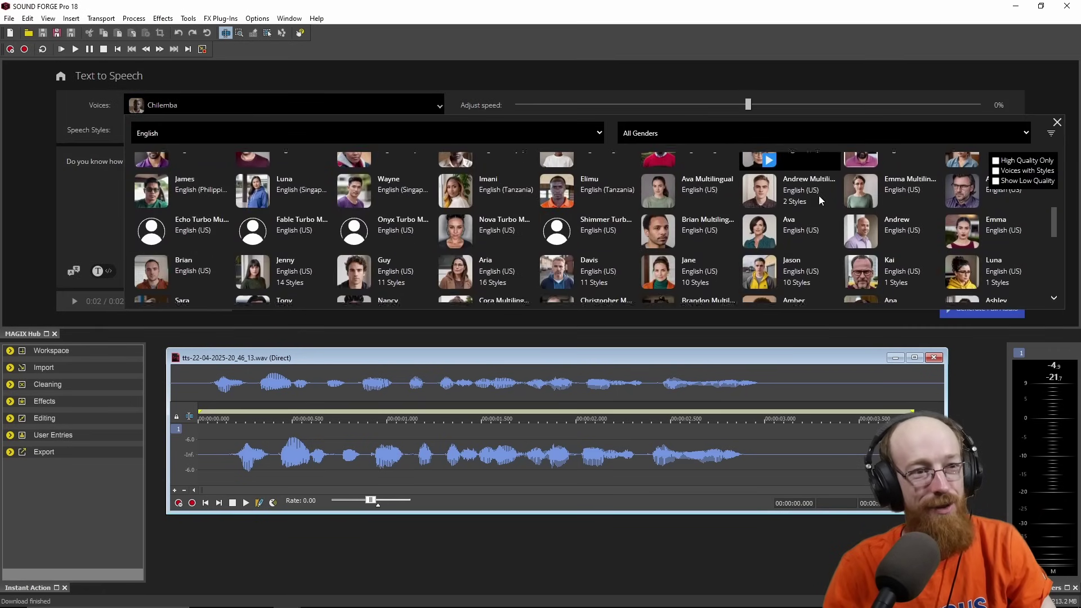
{"action": "scroll", "coordinate": [819, 197], "scroll_direction": "down", "scroll_amount": 6}
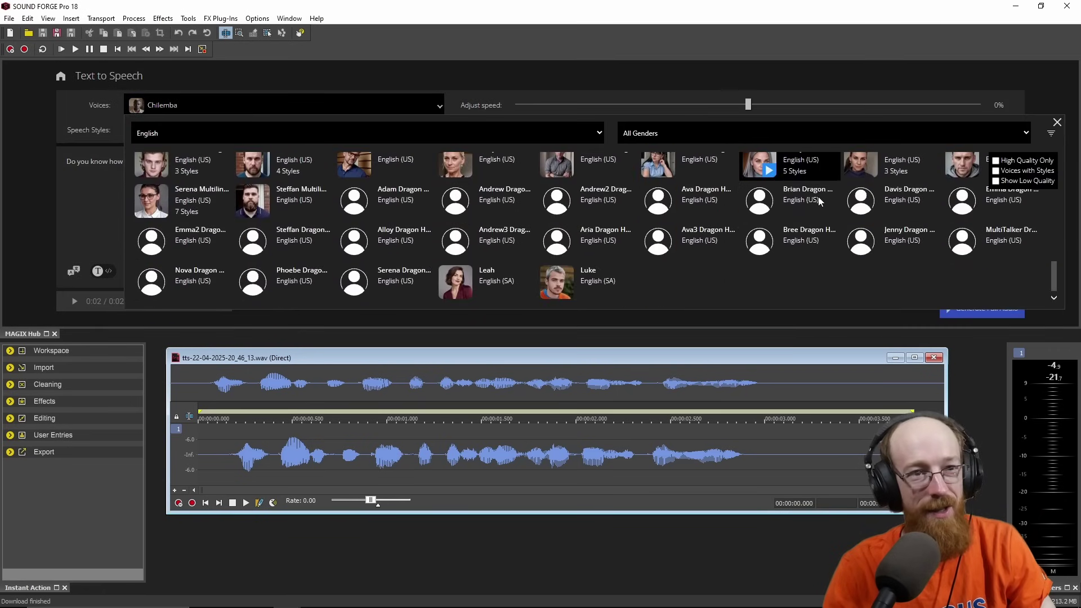
{"action": "left_click", "coordinate": [819, 197]}
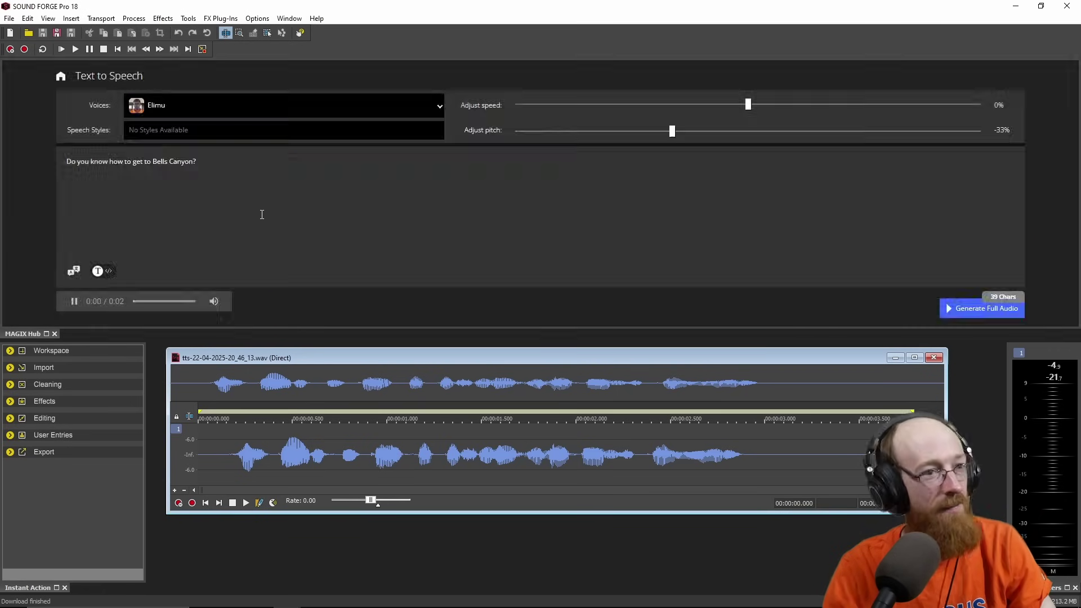
{"action": "left_click", "coordinate": [336, 114]}
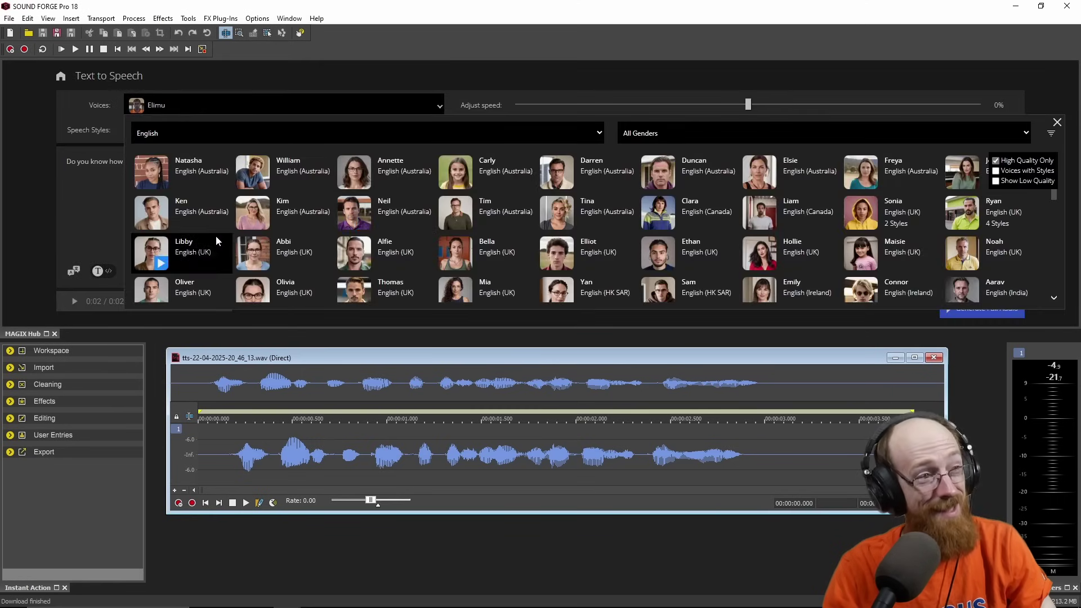
{"action": "scroll", "coordinate": [700, 242], "scroll_direction": "down", "scroll_amount": 1}
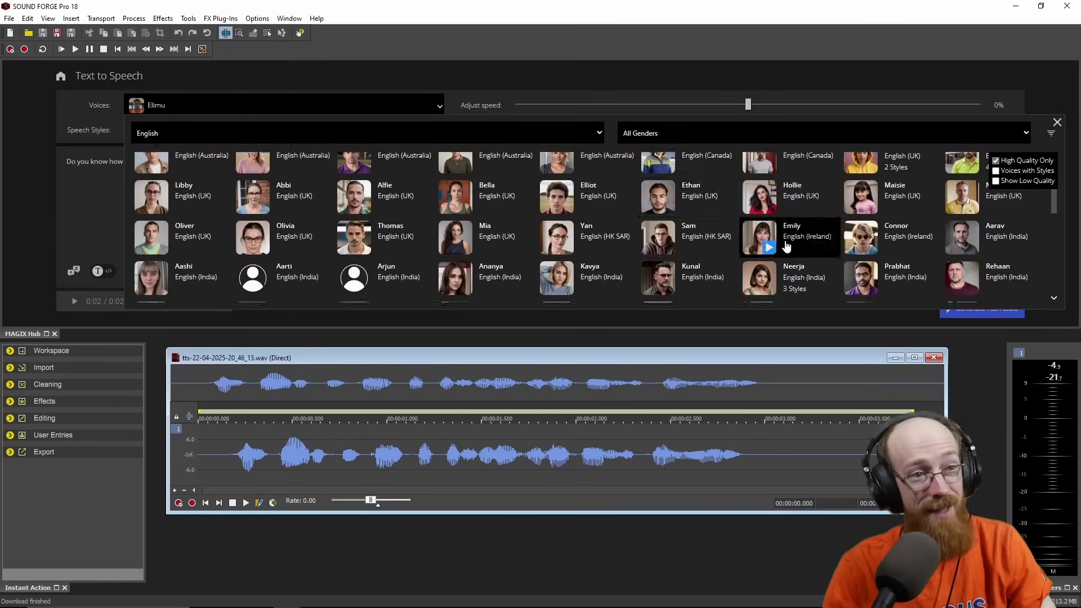
{"action": "left_click", "coordinate": [323, 232]}
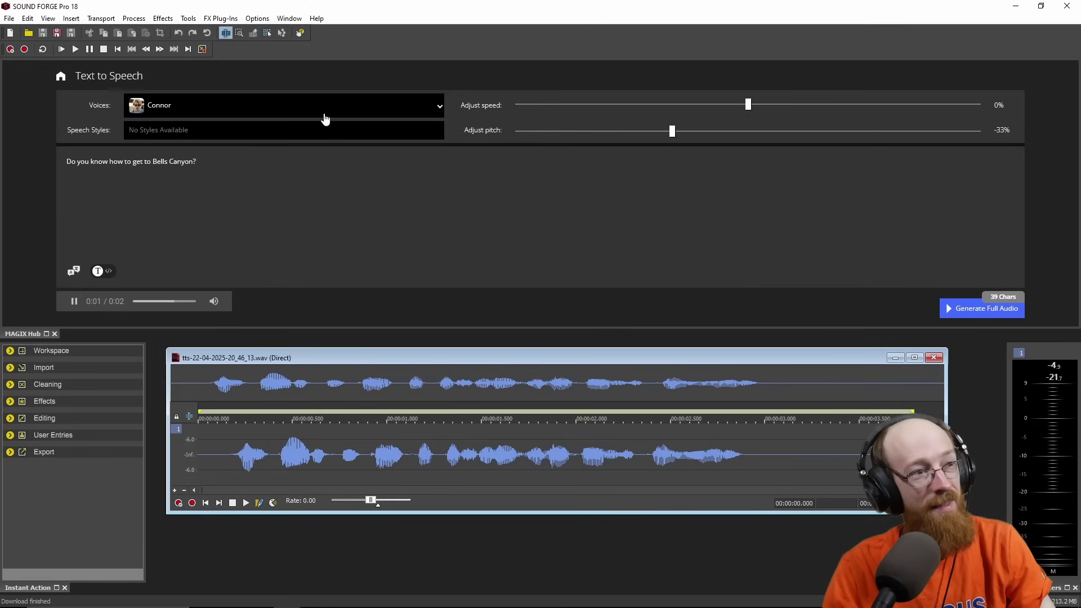
{"action": "scroll", "coordinate": [324, 116], "scroll_direction": "down", "scroll_amount": 1}
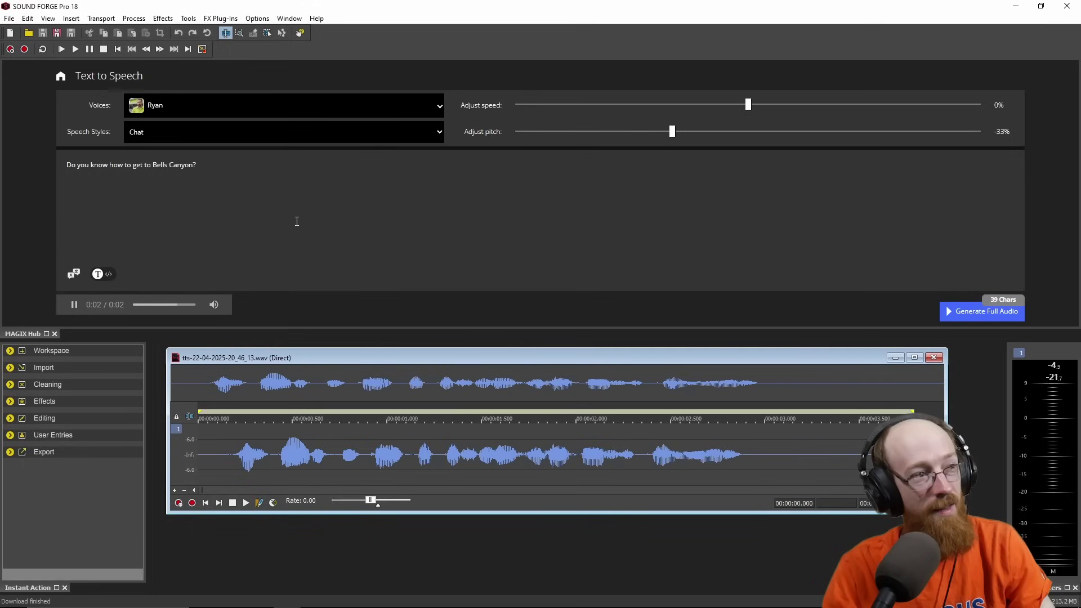